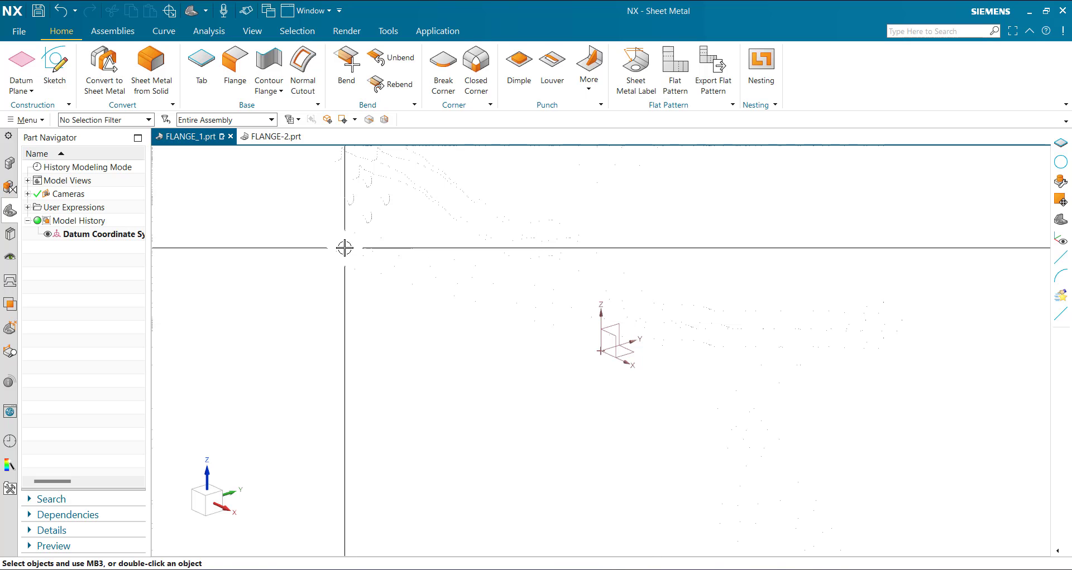
# Start a Tab sketch on the XY plane and draw a closed six-sided stepped profile from the origin
pyautogui.click(197, 66)
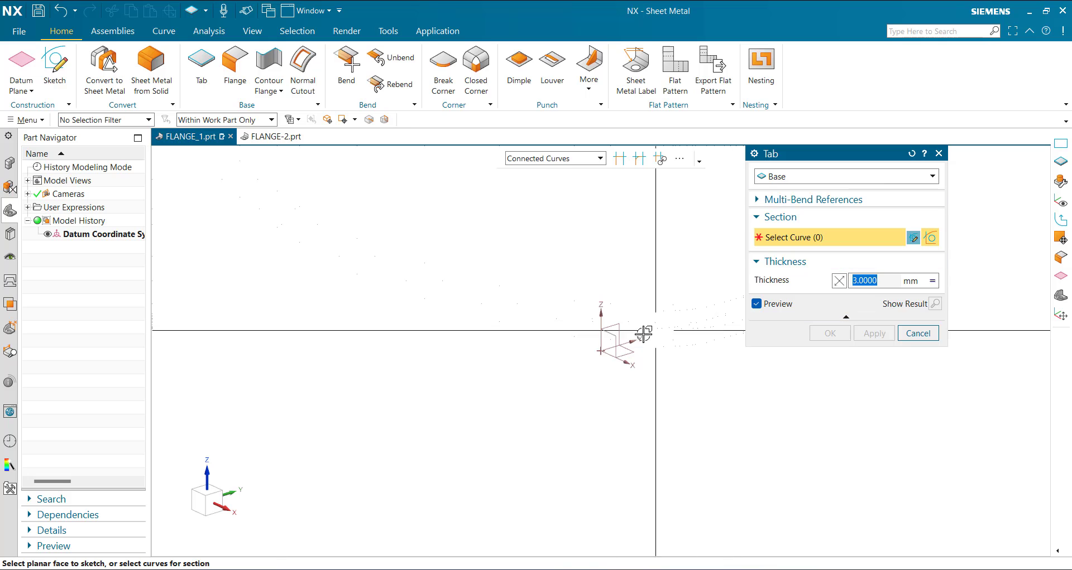
pyautogui.click(629, 355)
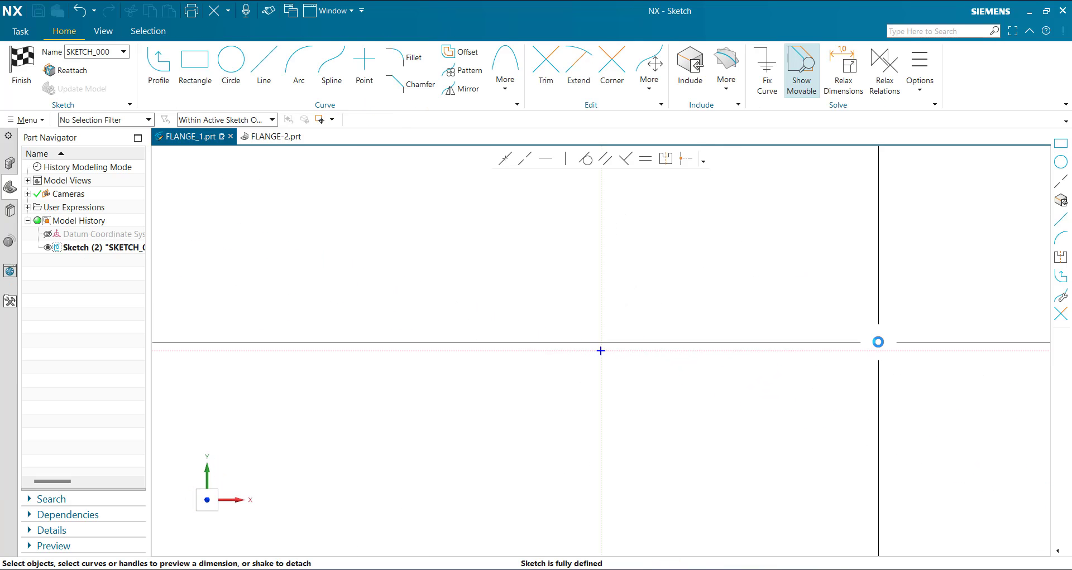
pyautogui.click(159, 66)
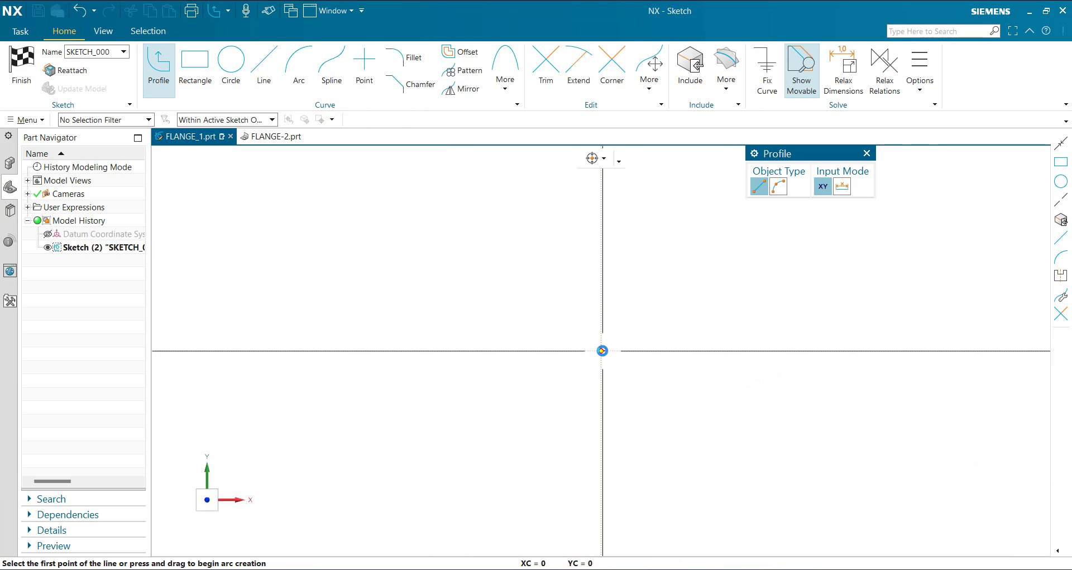
pyautogui.click(601, 351)
pyautogui.click(601, 202)
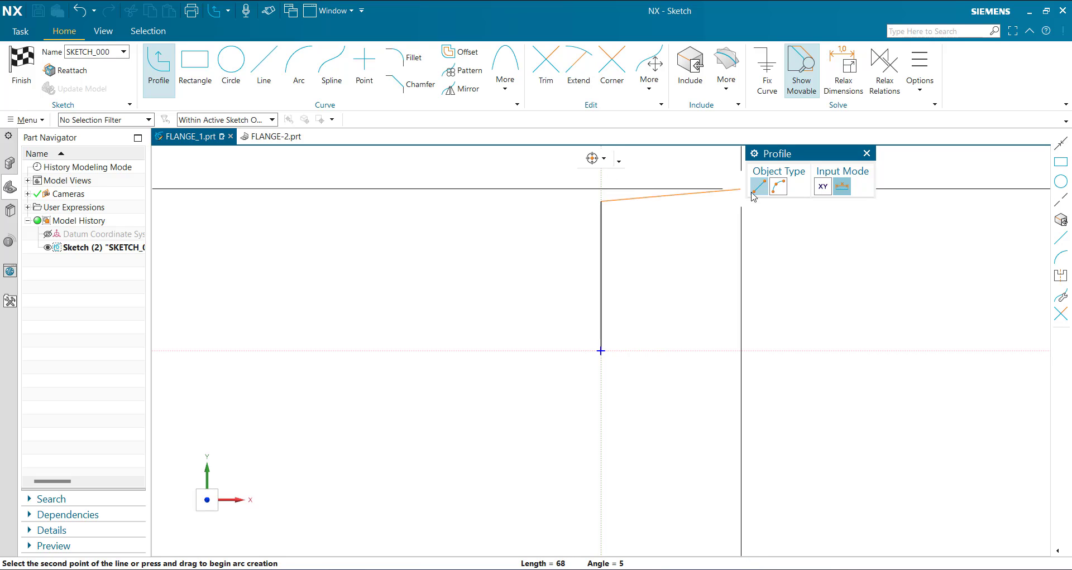
pyautogui.click(716, 205)
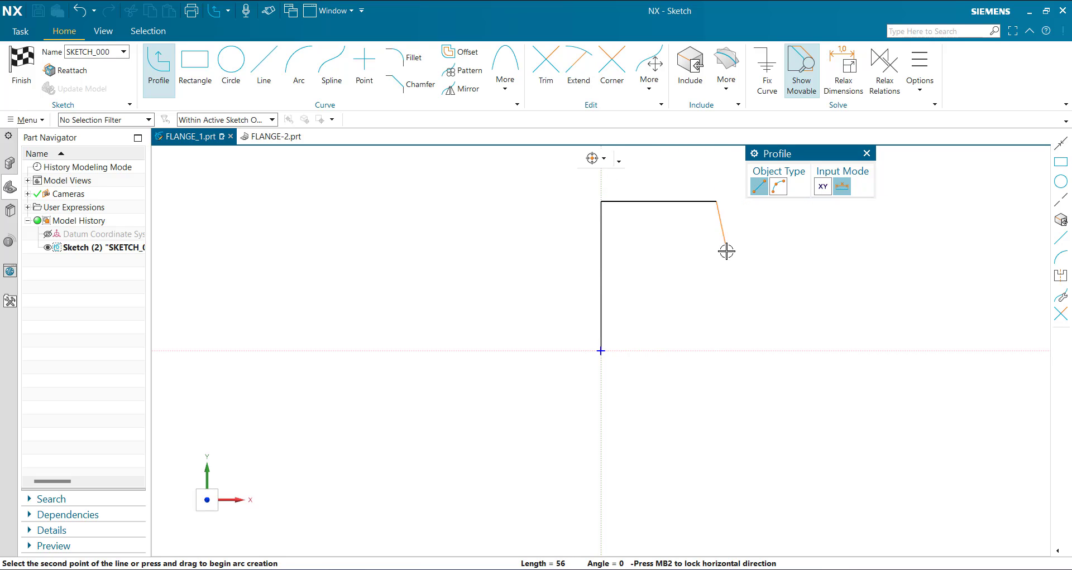
pyautogui.click(760, 276)
pyautogui.click(880, 275)
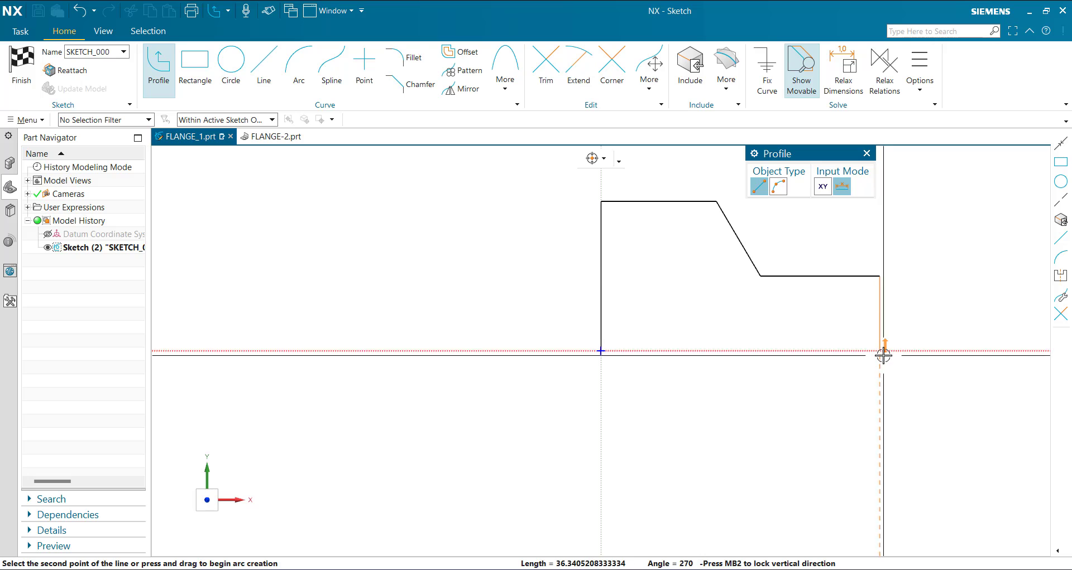
pyautogui.click(881, 352)
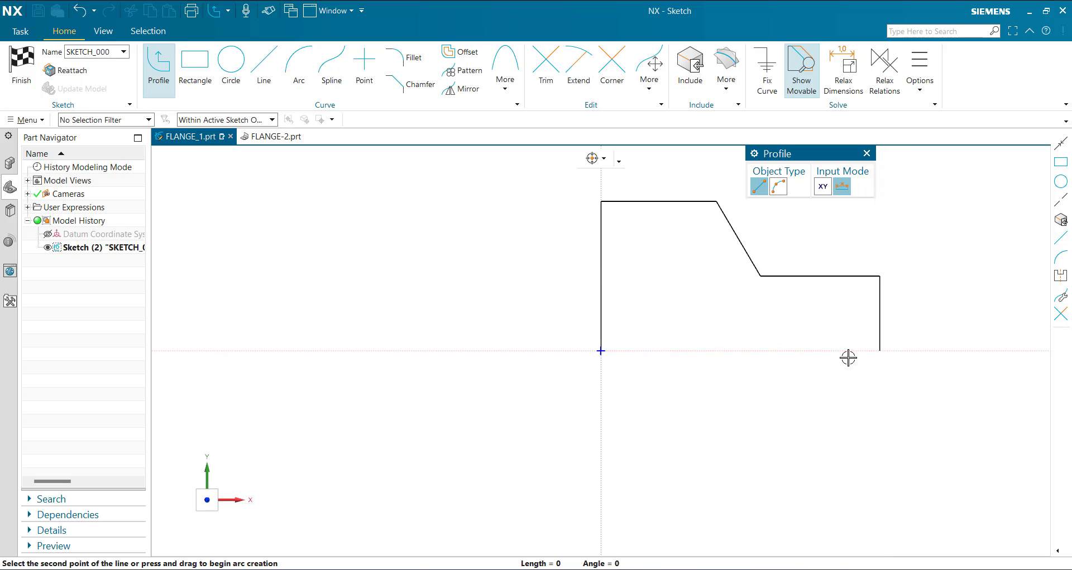
pyautogui.click(600, 351)
pyautogui.press('Escape')
pyautogui.scroll(-3, 646, 303)
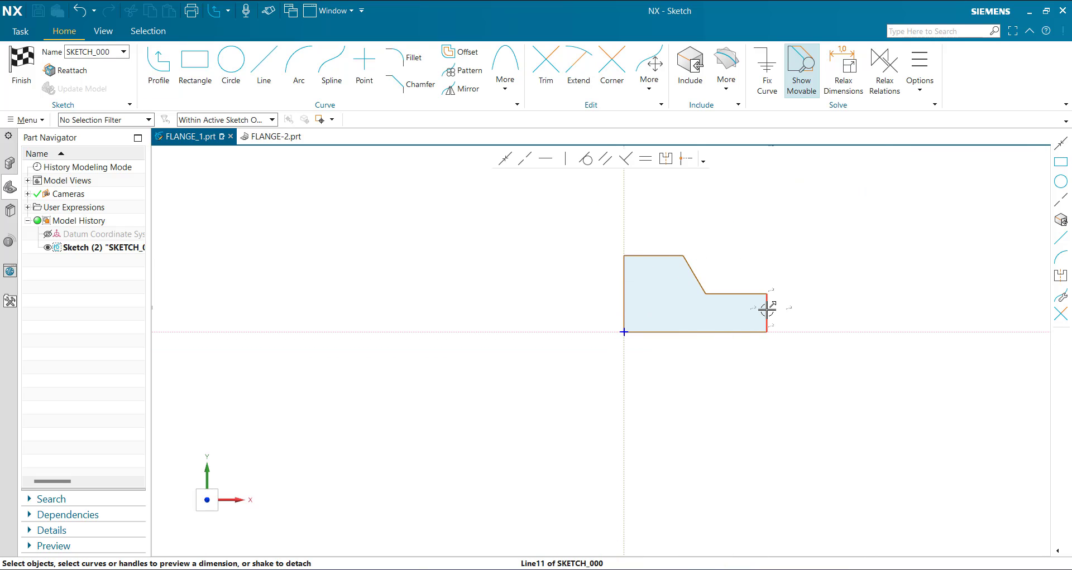
# Dimension the overall width to 120, the top edge to 60 and the step edge to 50
pyautogui.moveTo(701, 333)
pyautogui.mouseDown()
pyautogui.moveTo(696, 364)
pyautogui.moveTo(699, 353)
pyautogui.mouseUp()
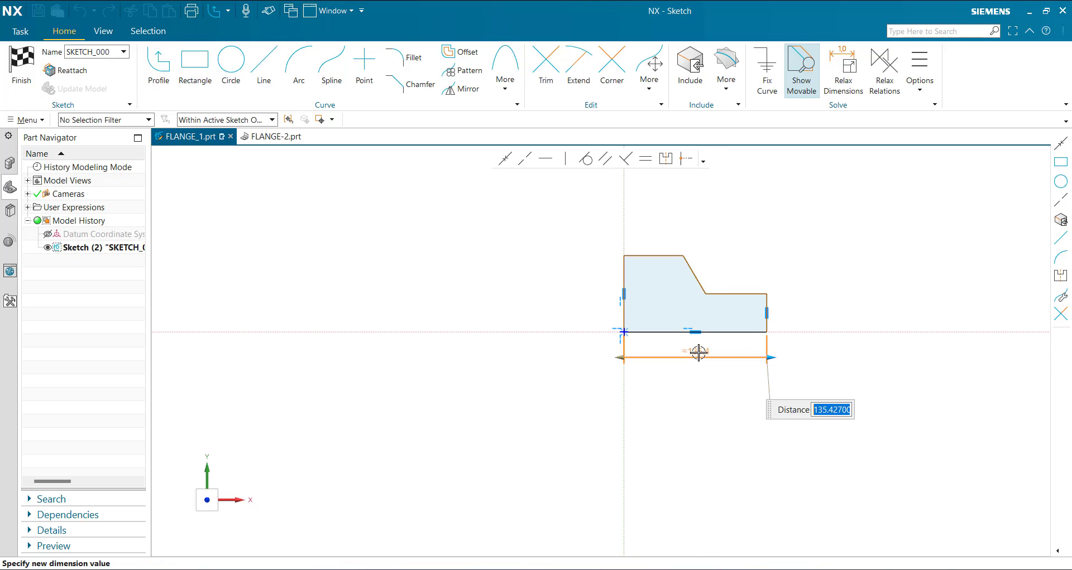
pyautogui.press('Return')
pyautogui.press('Return')
pyautogui.scroll(4, 723, 329)
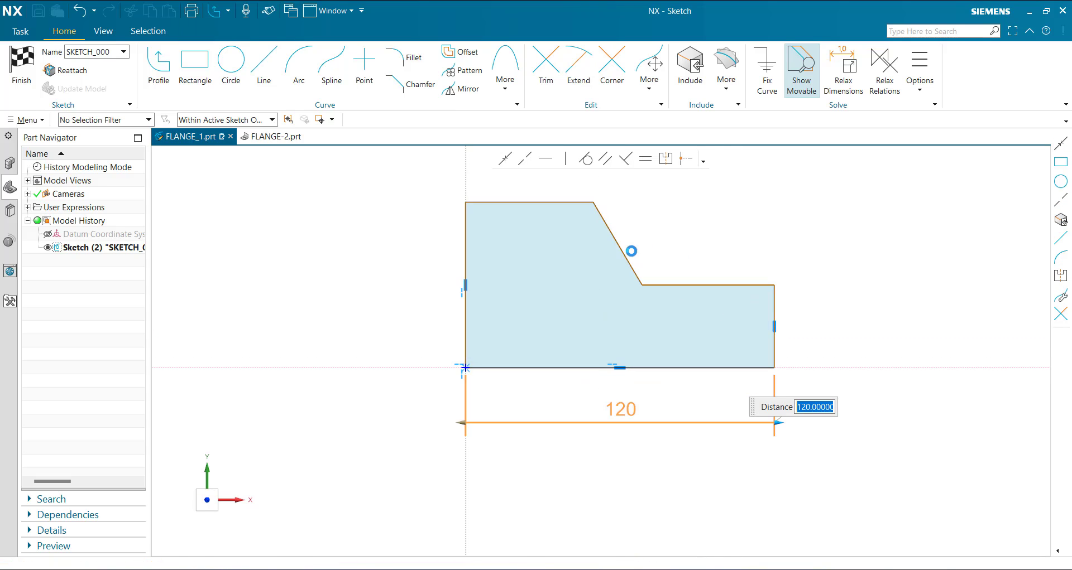
pyautogui.moveTo(561, 203); pyautogui.dragTo(556, 182)
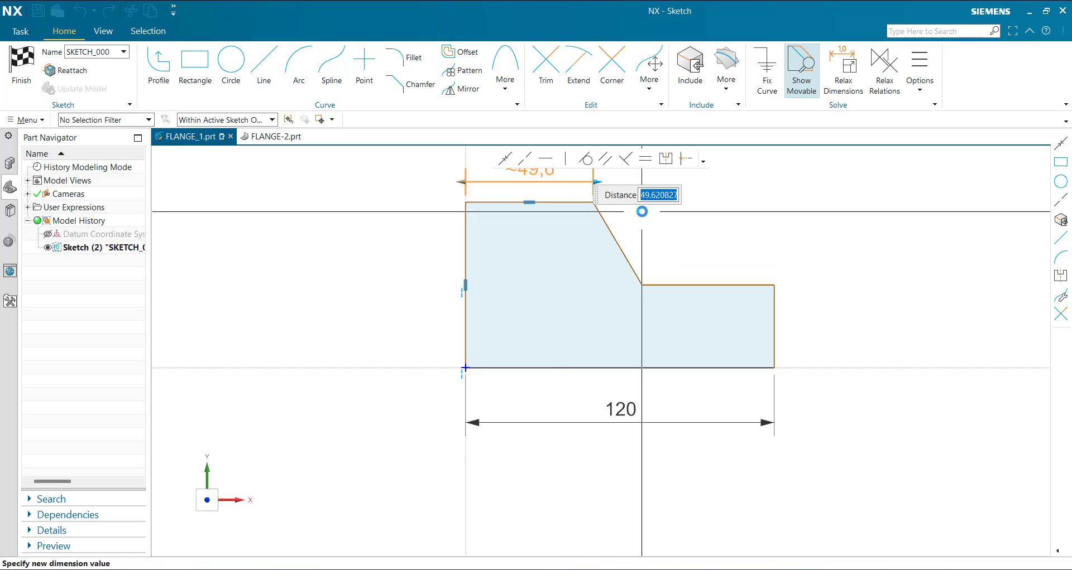
pyautogui.write('60')
pyautogui.press('Return')
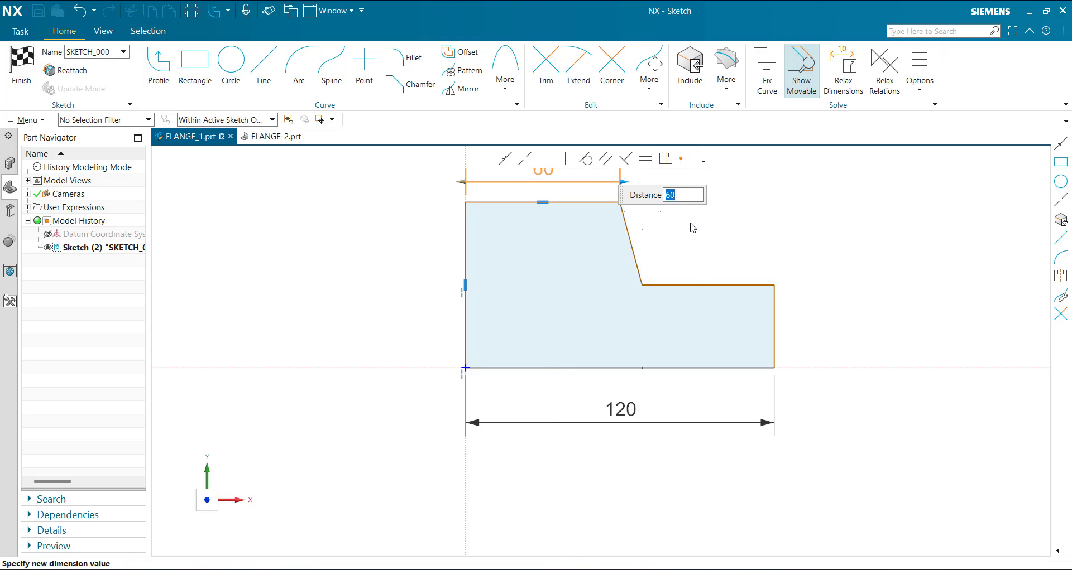
pyautogui.moveTo(694, 284); pyautogui.dragTo(709, 247)
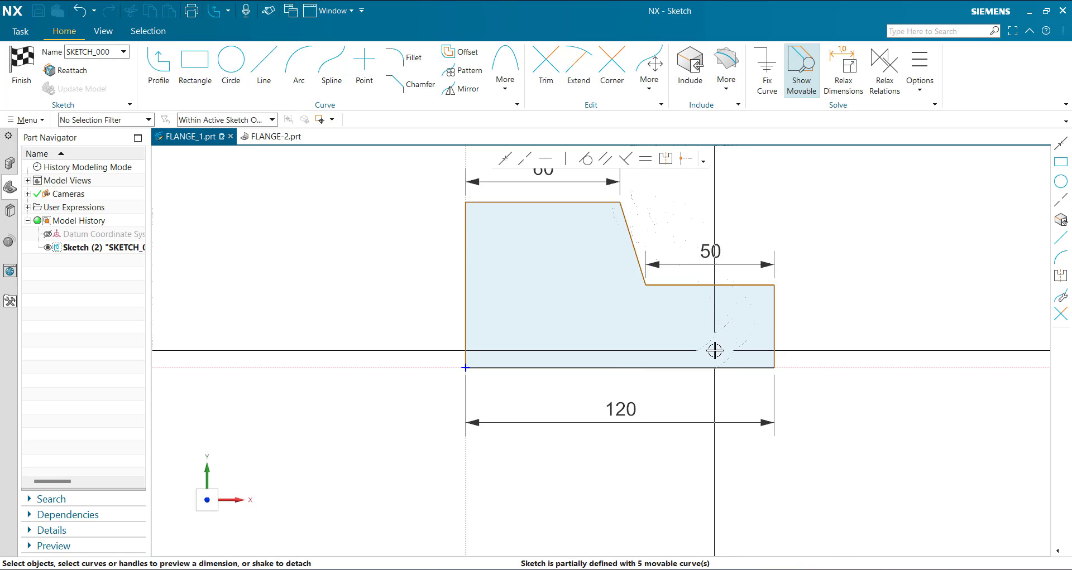
# Add the 65 left-side and 35 right-side height dimensions and finish the sketch
pyautogui.scroll(-1, 708, 349)
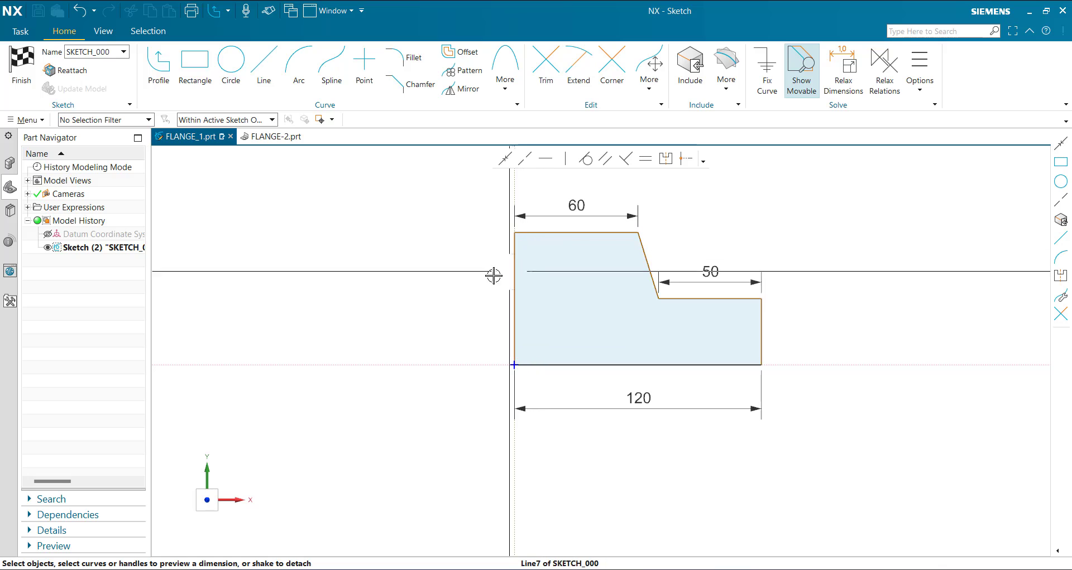
pyautogui.click(513, 271)
pyautogui.click(487, 288)
pyautogui.write('65')
pyautogui.press('Return')
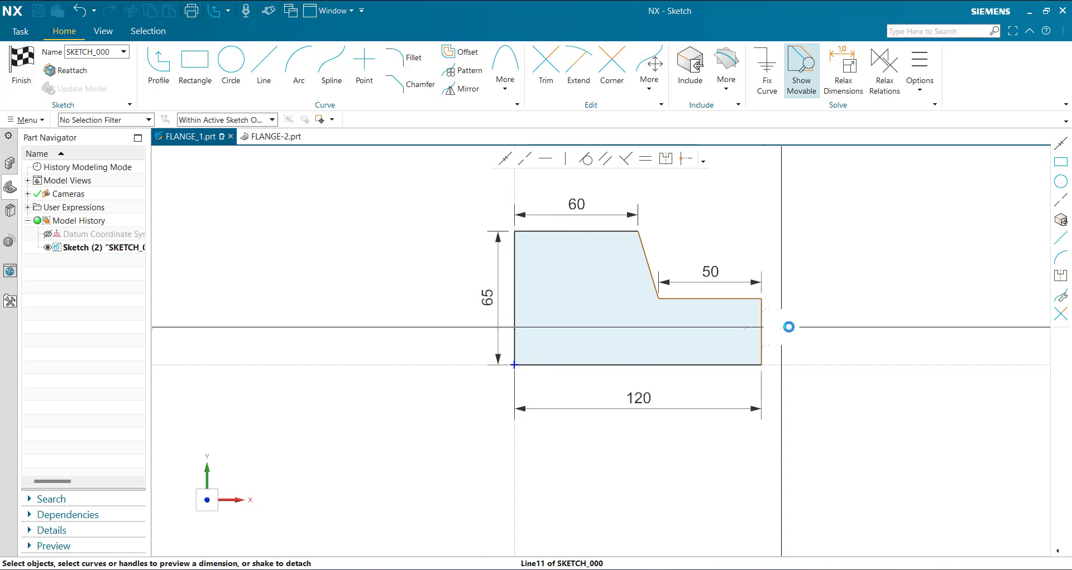
pyautogui.click(781, 327)
pyautogui.click(909, 318)
pyautogui.write('35')
pyautogui.press('Return')
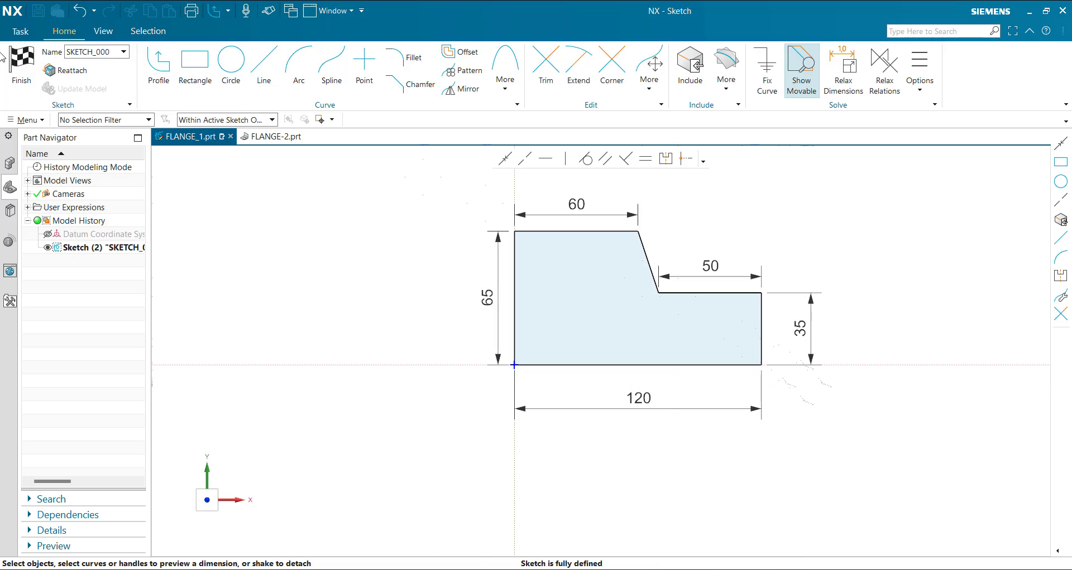
pyautogui.click(13, 70)
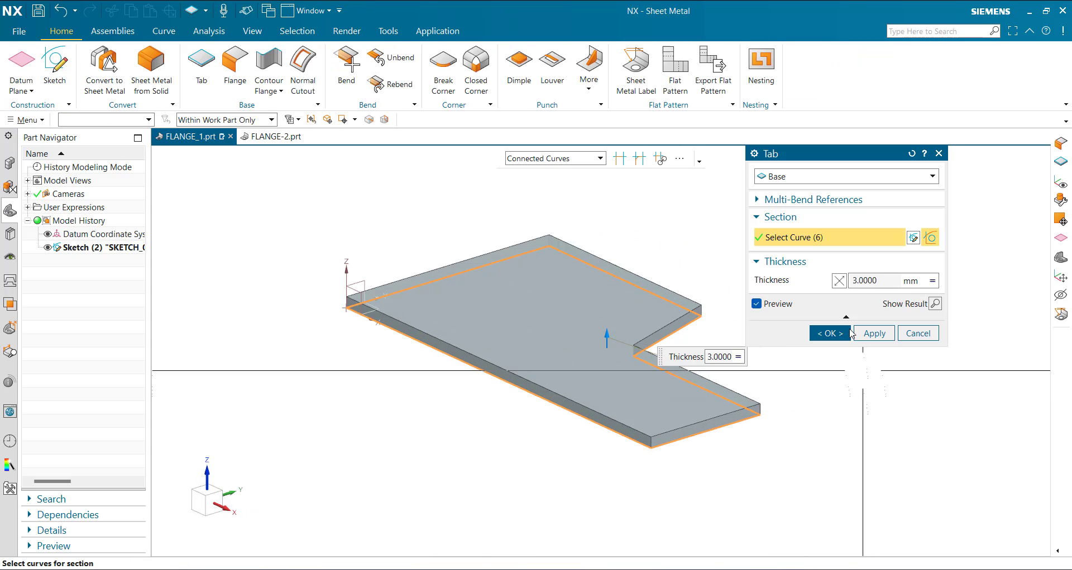
# Keep the 3 mm thickness to create base tab SB Tab (2), then orbit to view it
pyautogui.click(835, 333)
pyautogui.moveTo(629, 337); pyautogui.dragTo(666, 305, button='middle')
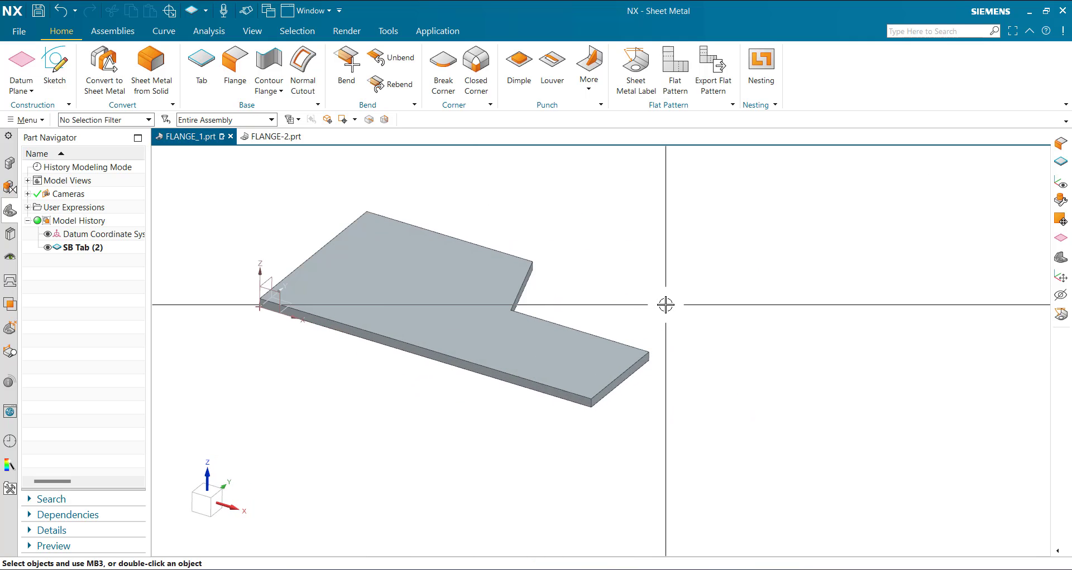
# Preview a Full-width flange on the tab's left end edge at the default 20 mm and 90°
pyautogui.click(235, 64)
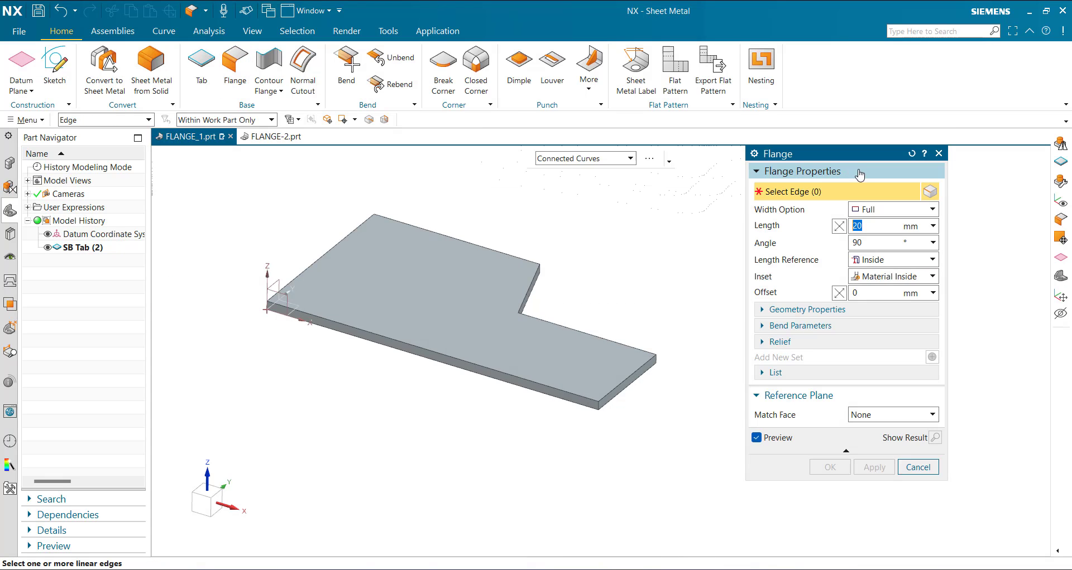
pyautogui.click(905, 209)
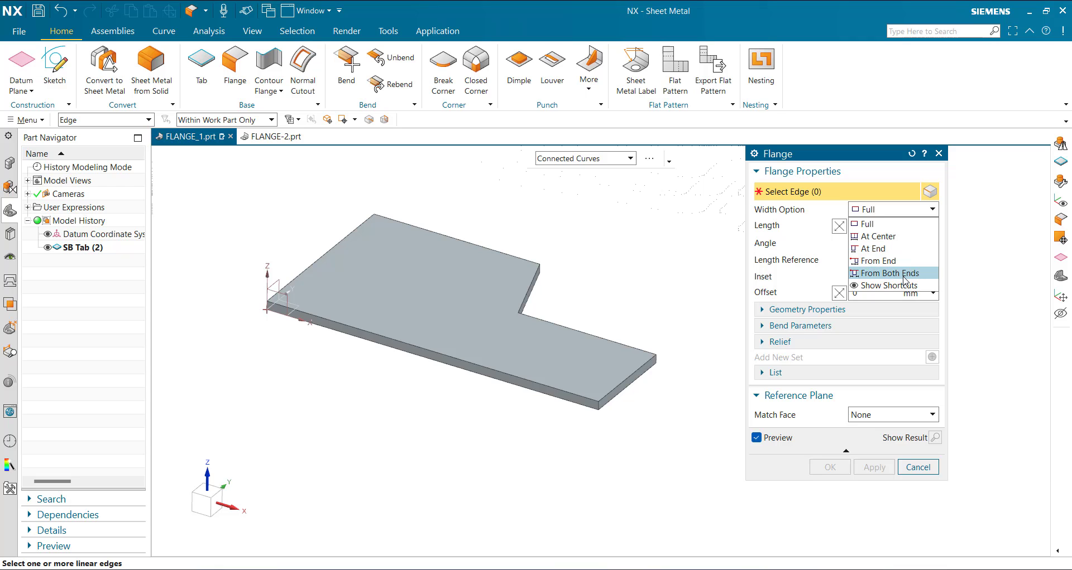
pyautogui.click(891, 213)
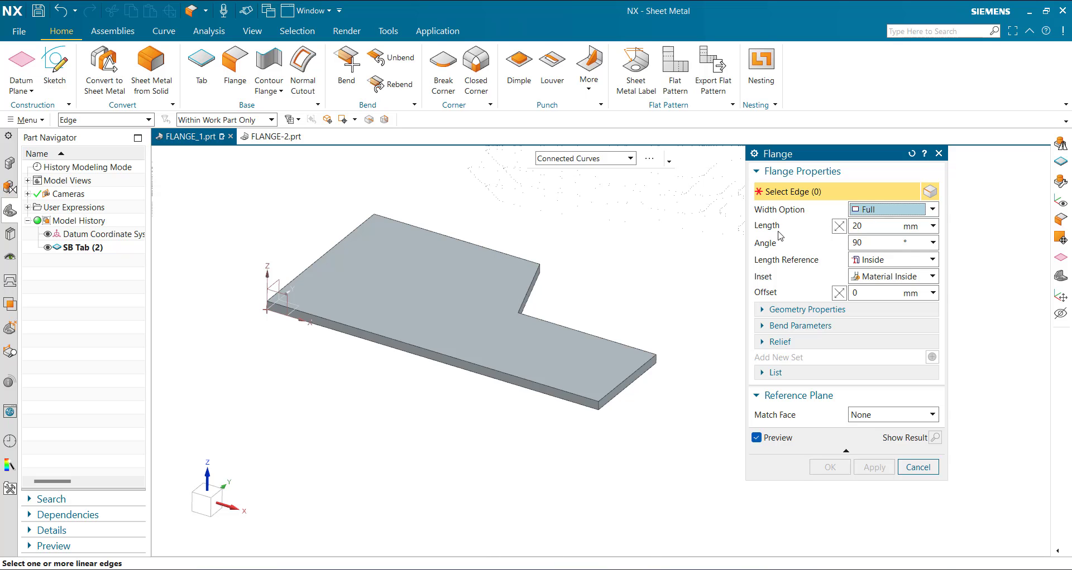
pyautogui.click(342, 237)
pyautogui.moveTo(517, 304); pyautogui.dragTo(356, 258, button='middle')
pyautogui.scroll(2, 356, 258)
pyautogui.moveTo(617, 232); pyautogui.dragTo(567, 277, button='middle')
pyautogui.click(847, 227)
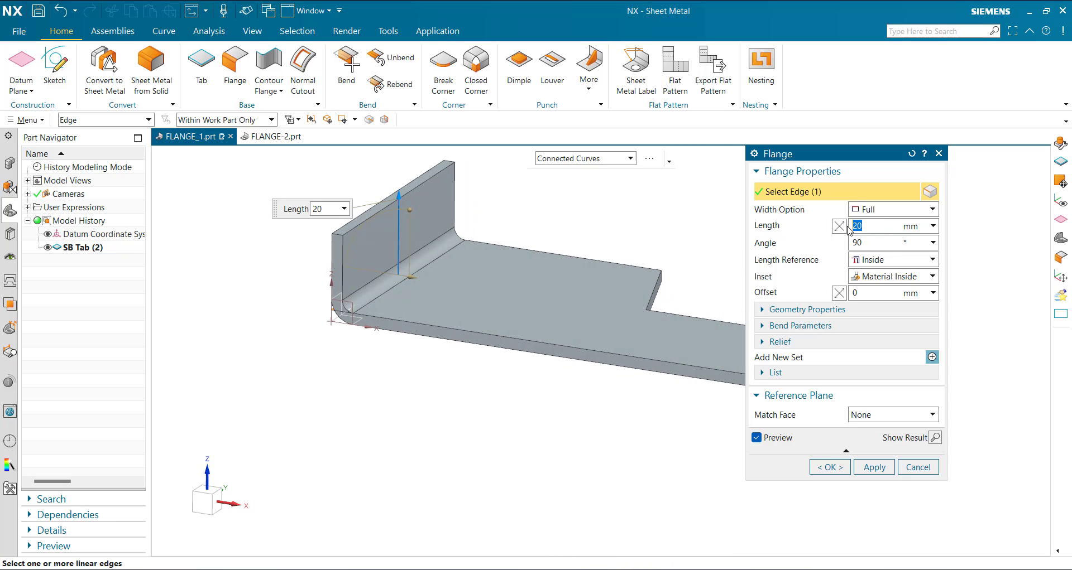
# Try length 10 and angle 45, then settle the flange angle at 80°
pyautogui.write('10')
pyautogui.press('Return')
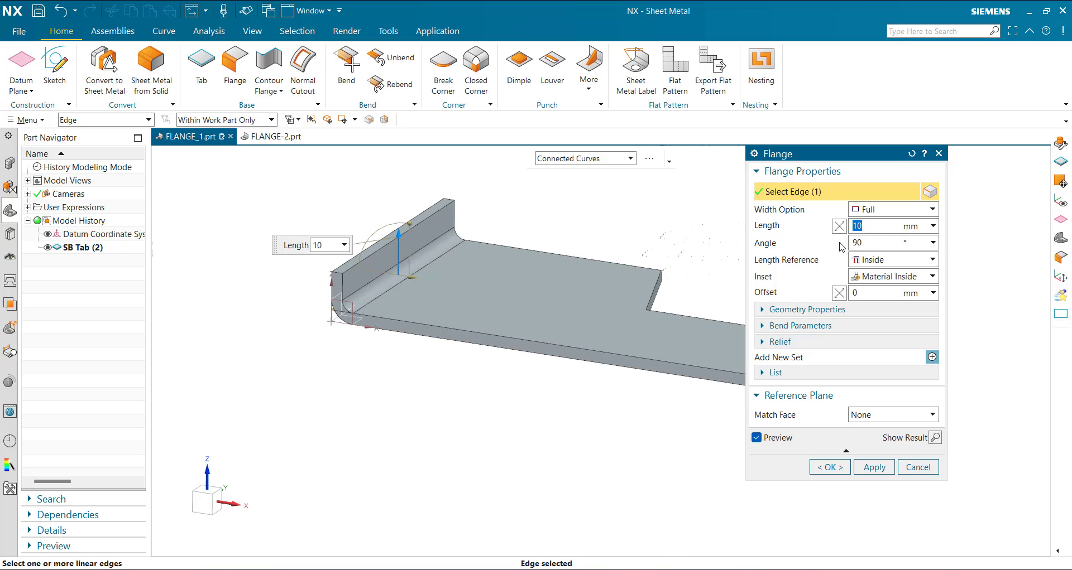
pyautogui.click(882, 242)
pyautogui.write('45')
pyautogui.press('Return')
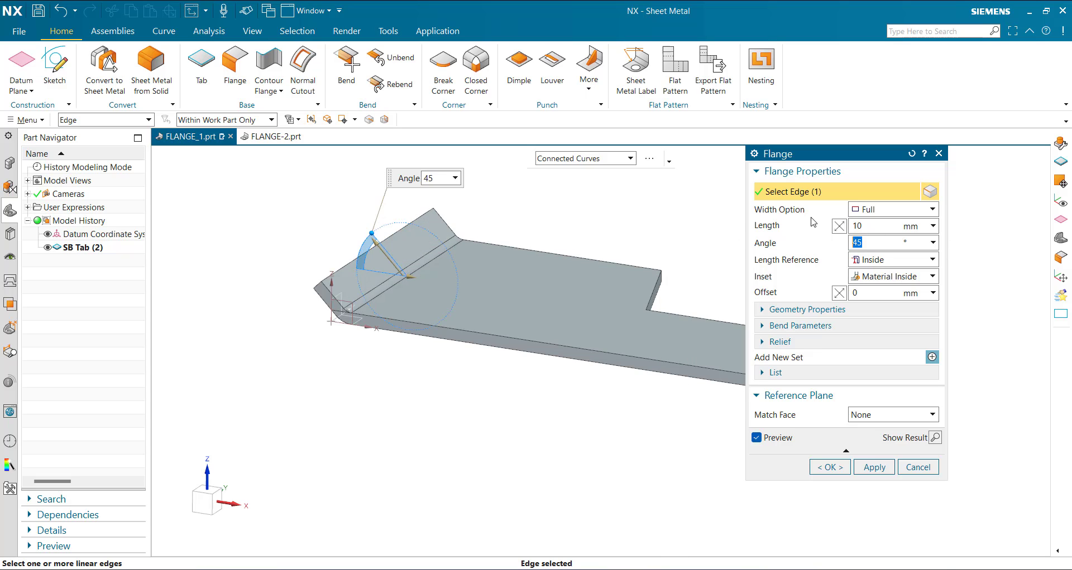
pyautogui.hotkey('ctrl', 'alt', 'f')
pyautogui.scroll(5, 371, 221)
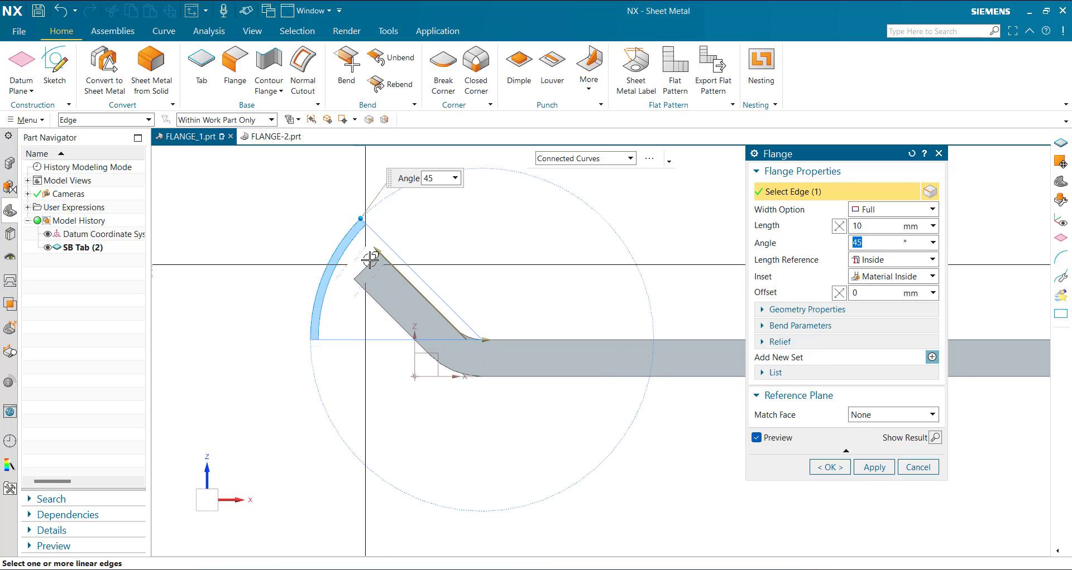
pyautogui.moveTo(372, 221); pyautogui.dragTo(397, 200)
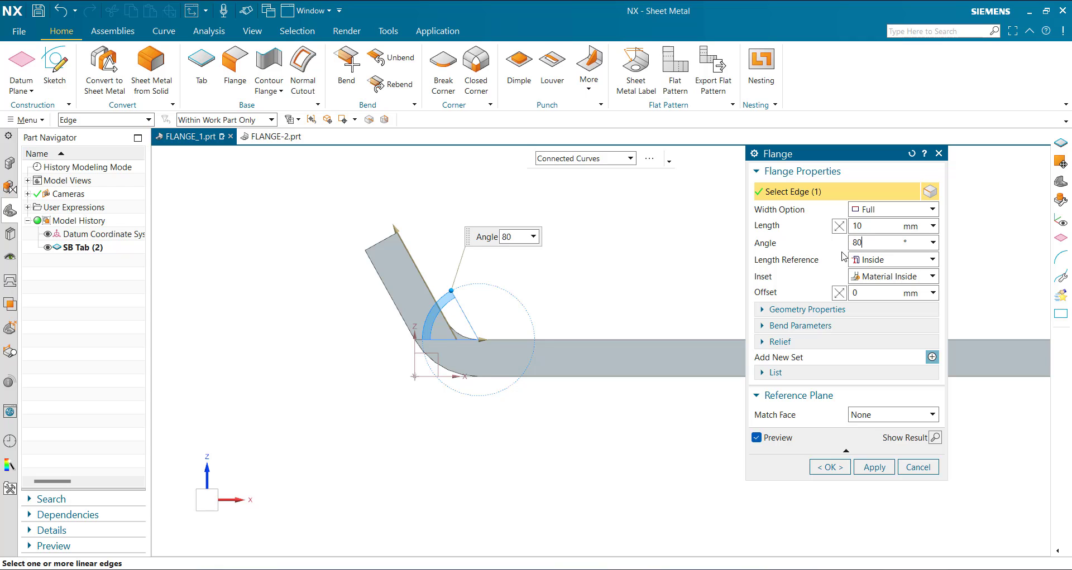
pyautogui.press('Return')
# Set the flange length to 15 mm
pyautogui.click(881, 228)
pyautogui.write('15')
pyautogui.press('Return')
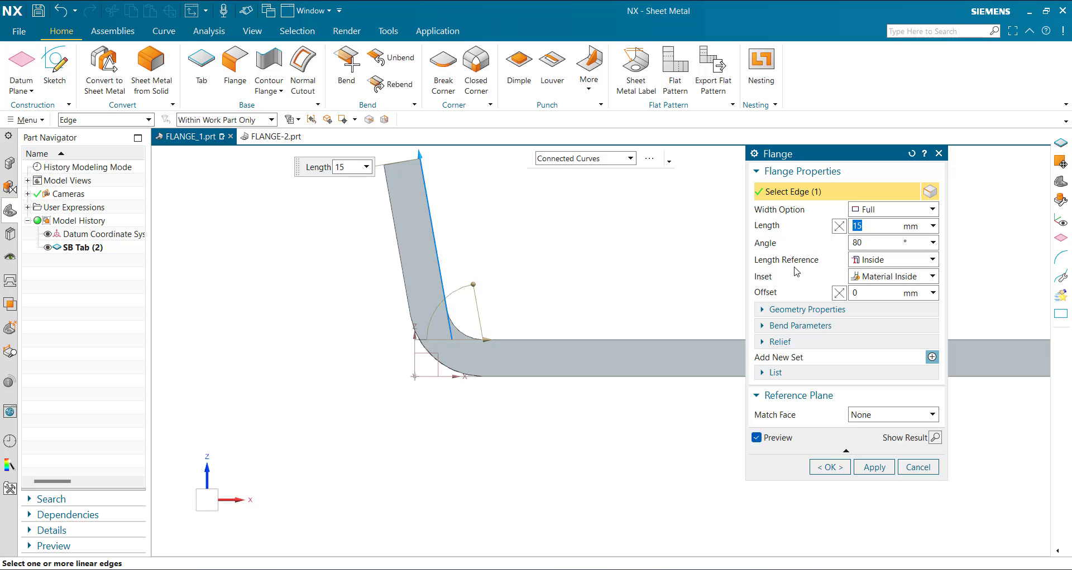
pyautogui.click(887, 260)
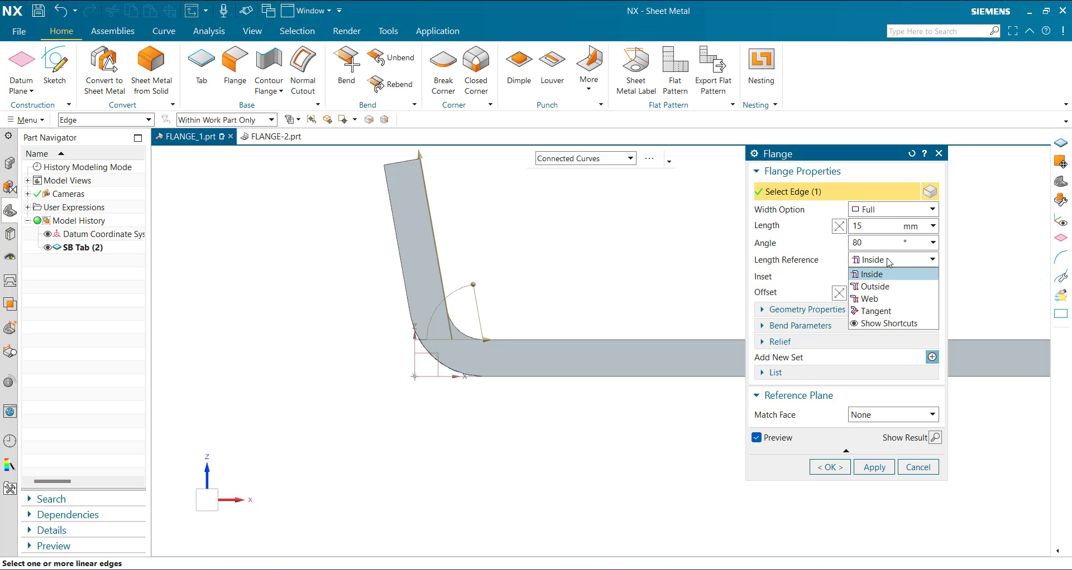
pyautogui.click(887, 287)
pyautogui.click(884, 261)
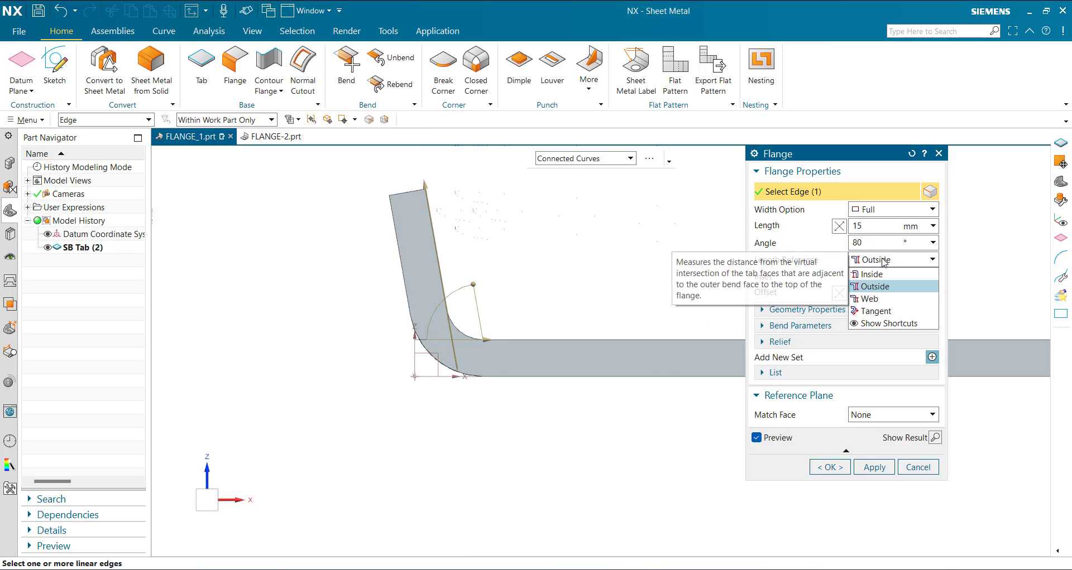
pyautogui.click(880, 300)
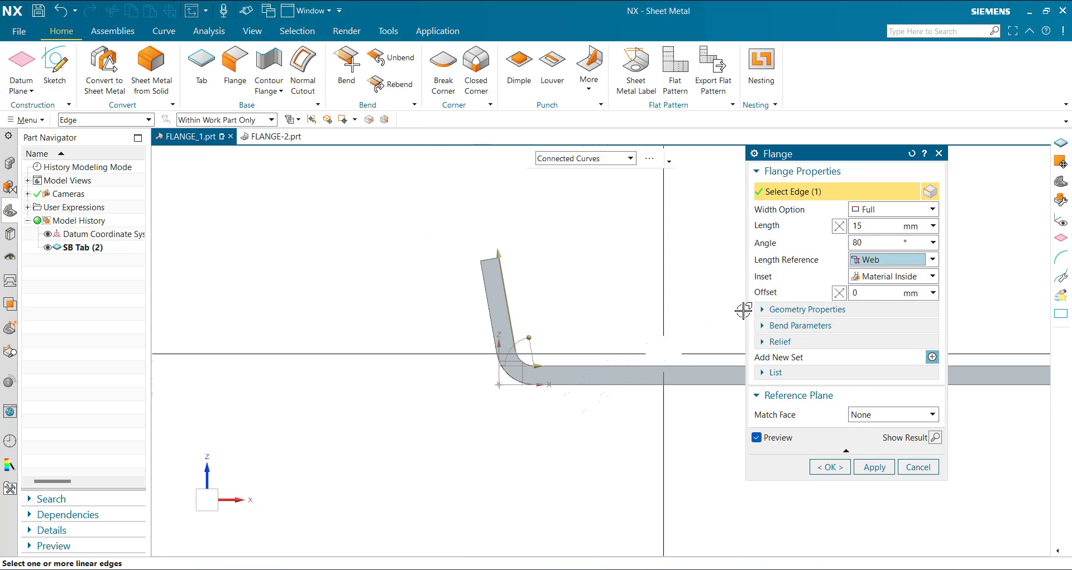
pyautogui.click(888, 260)
pyautogui.click(883, 313)
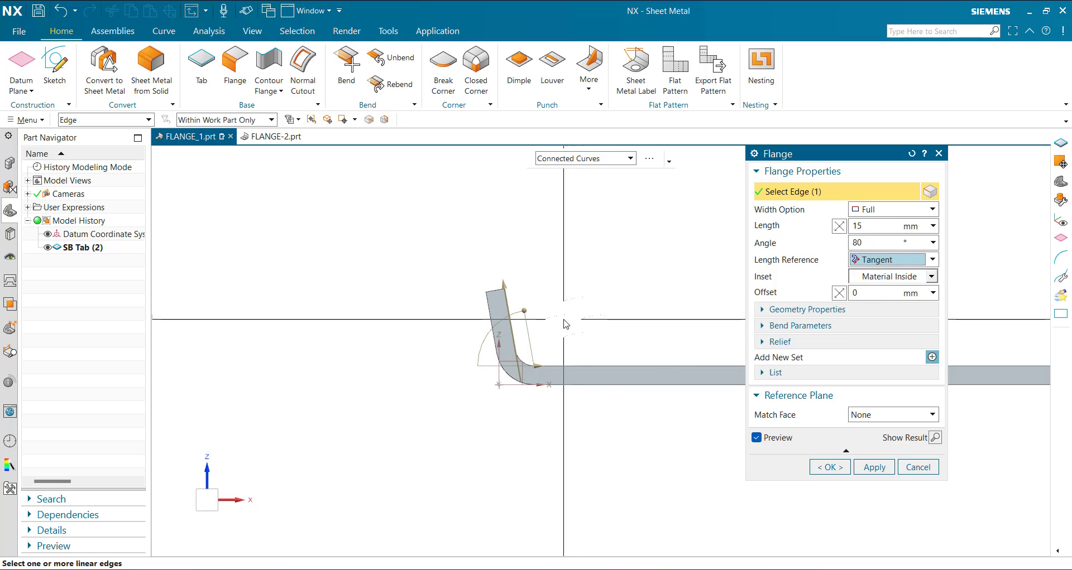
pyautogui.scroll(4, 525, 376)
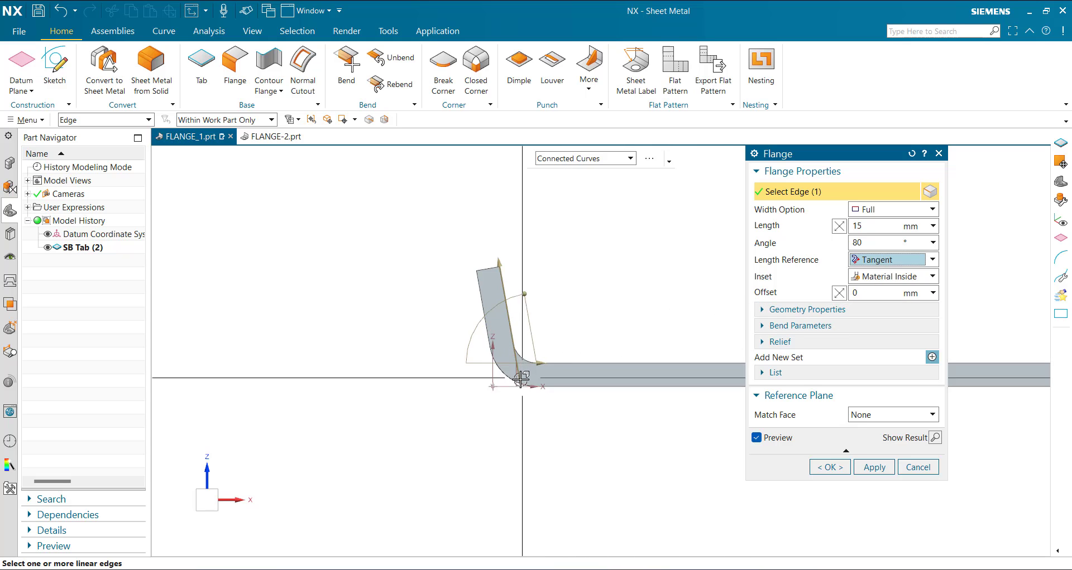
pyautogui.click(889, 259)
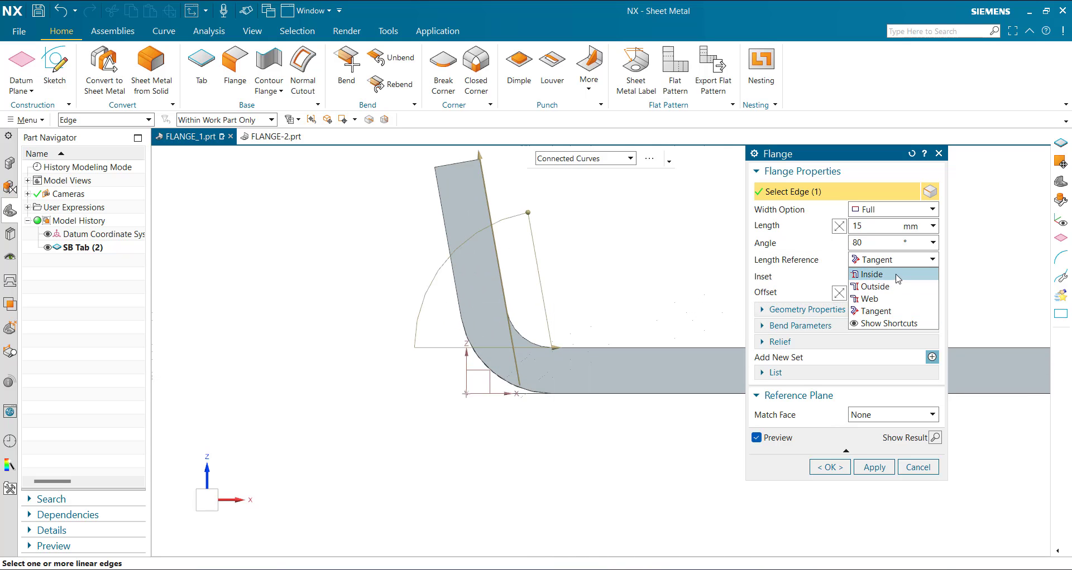
pyautogui.click(897, 278)
pyautogui.scroll(-4, 642, 350)
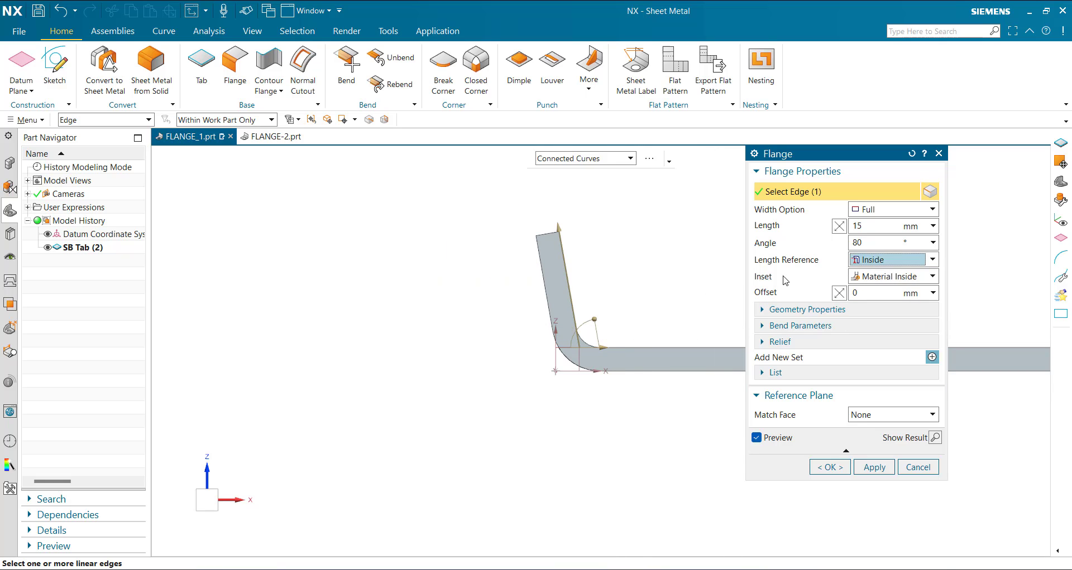
pyautogui.click(907, 278)
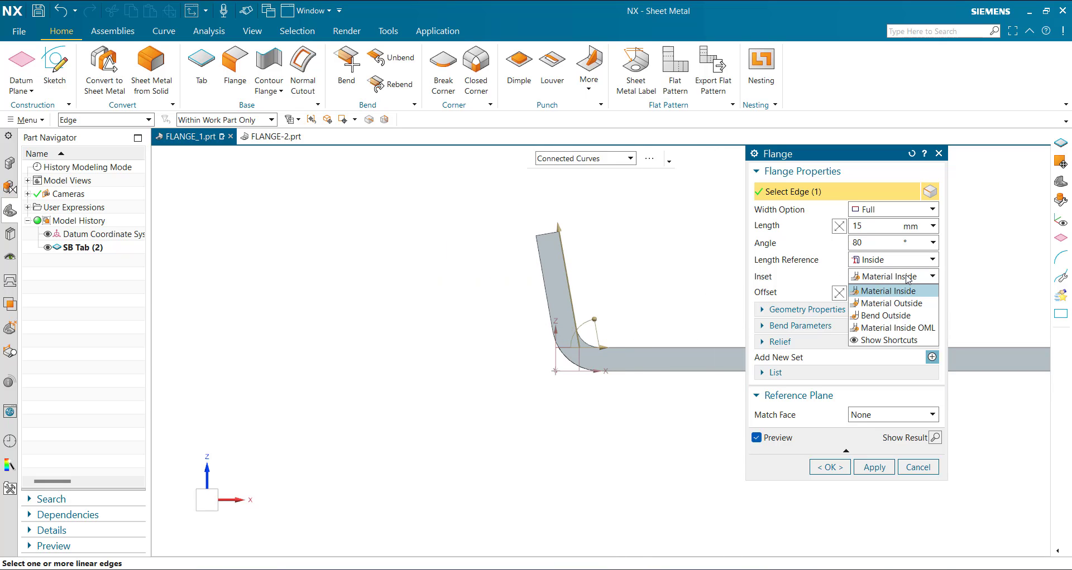
pyautogui.click(908, 304)
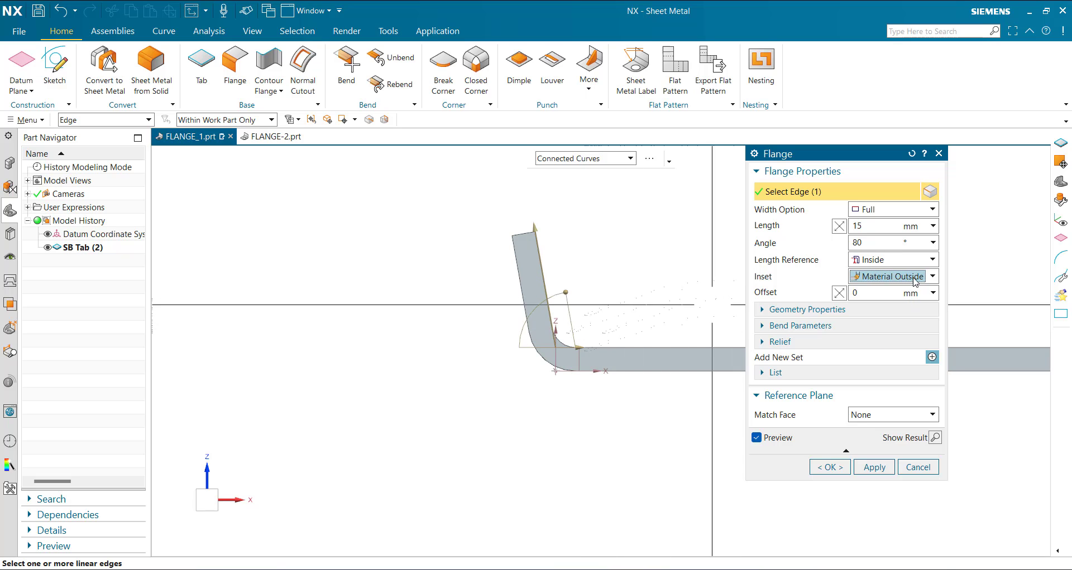
pyautogui.click(914, 277)
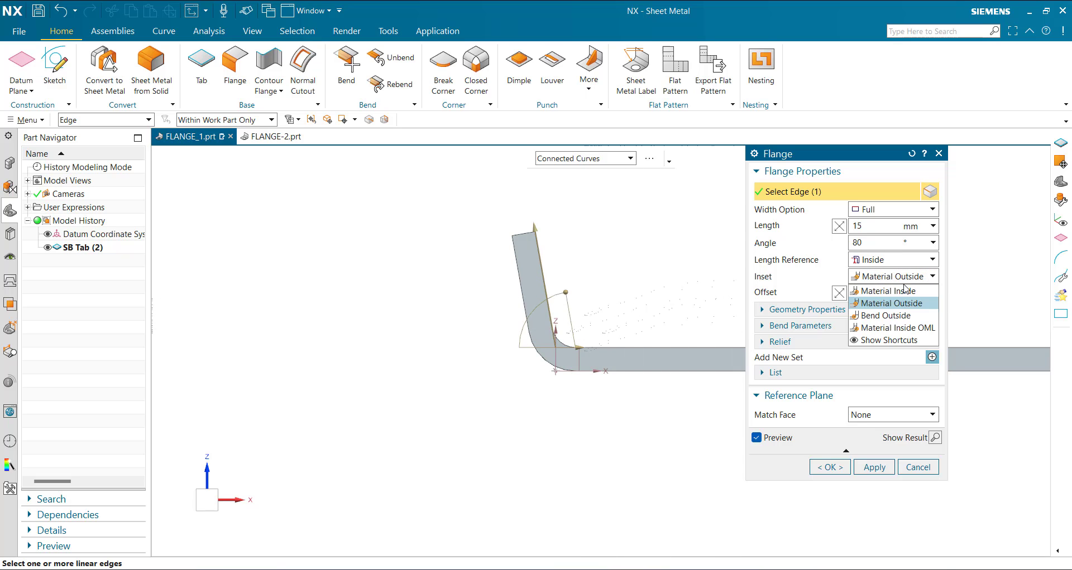
pyautogui.click(898, 317)
pyautogui.click(903, 277)
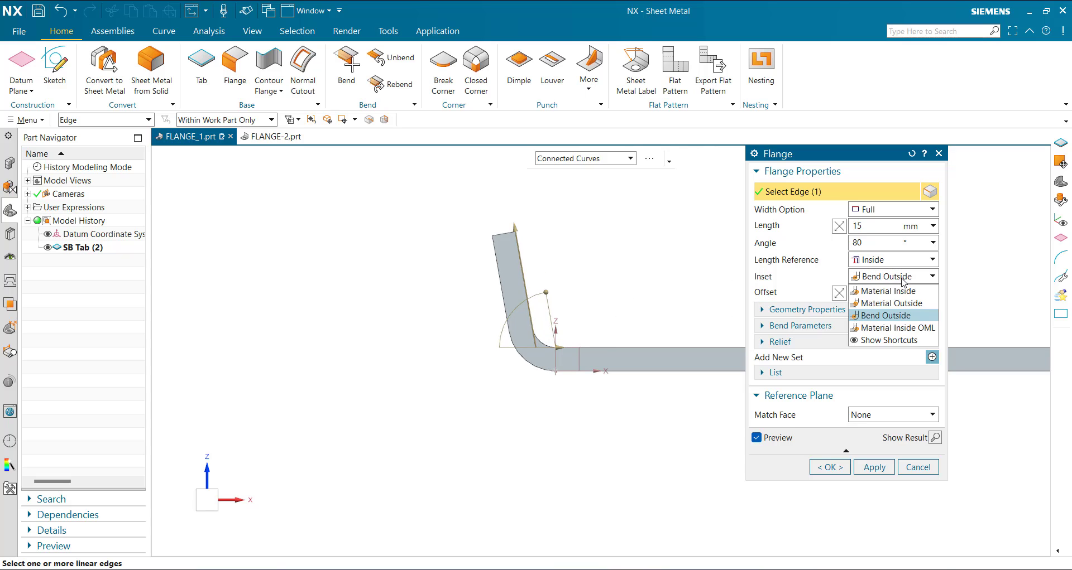
pyautogui.click(909, 329)
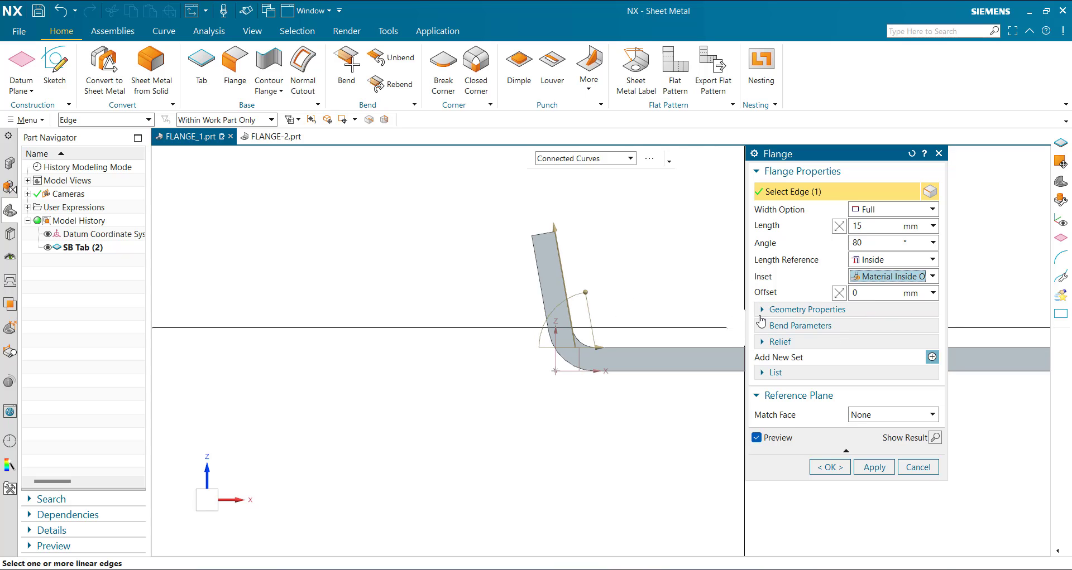
pyautogui.click(904, 277)
pyautogui.click(904, 292)
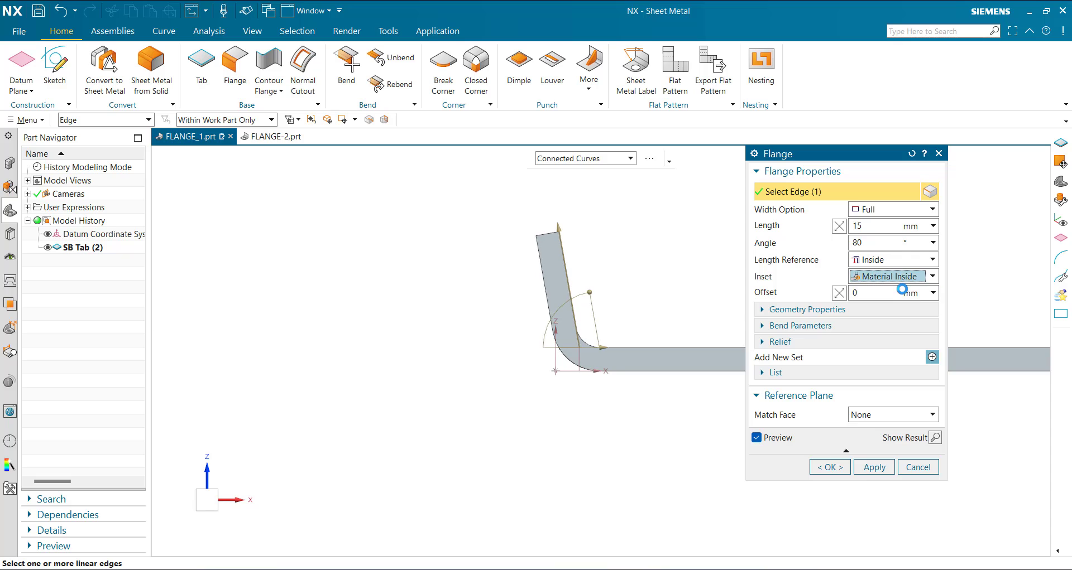
pyautogui.click(865, 293)
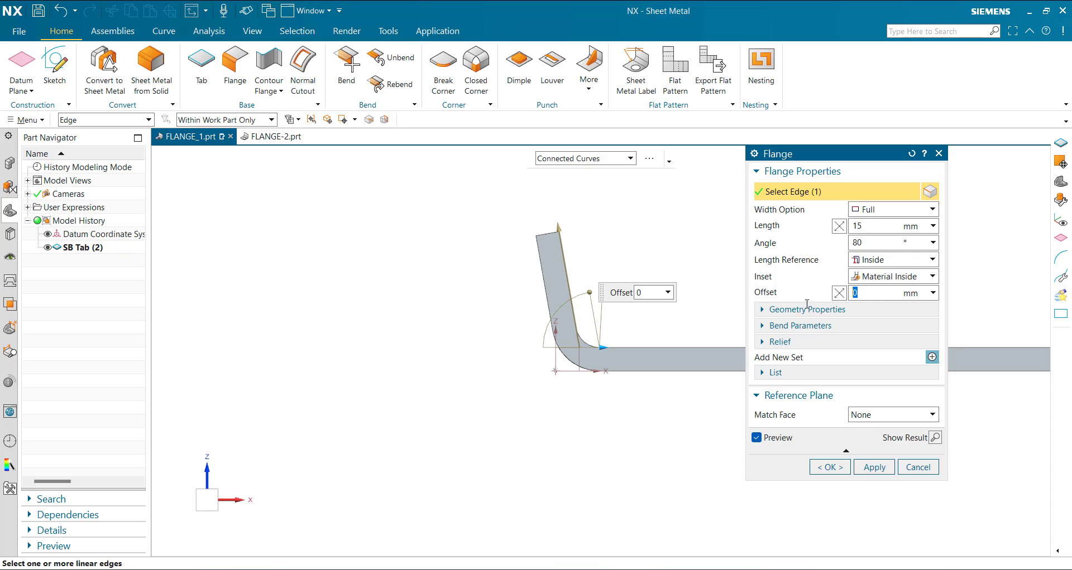
pyautogui.press('Return')
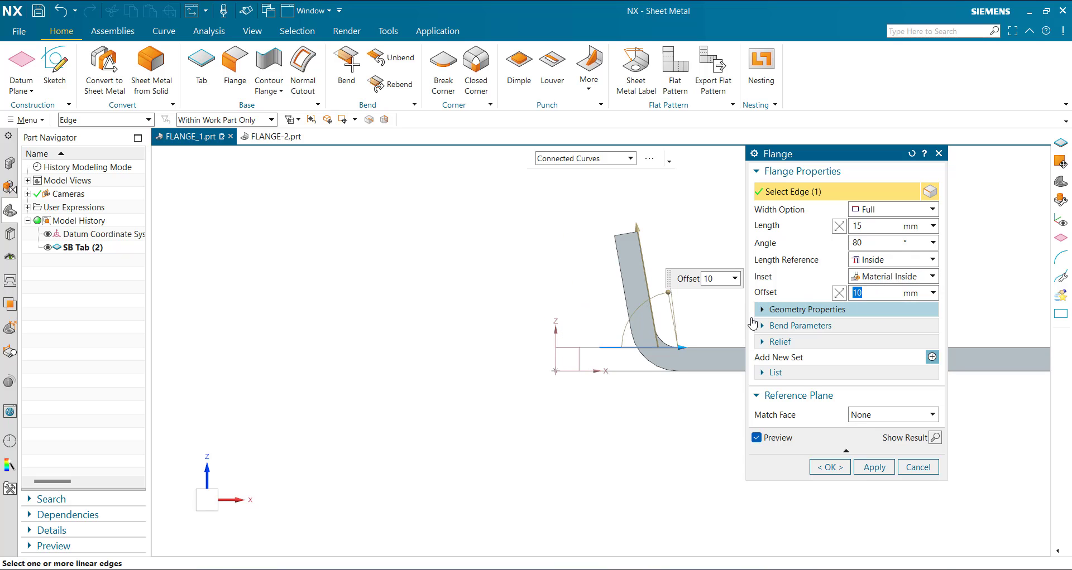
pyautogui.moveTo(680, 347); pyautogui.dragTo(554, 355)
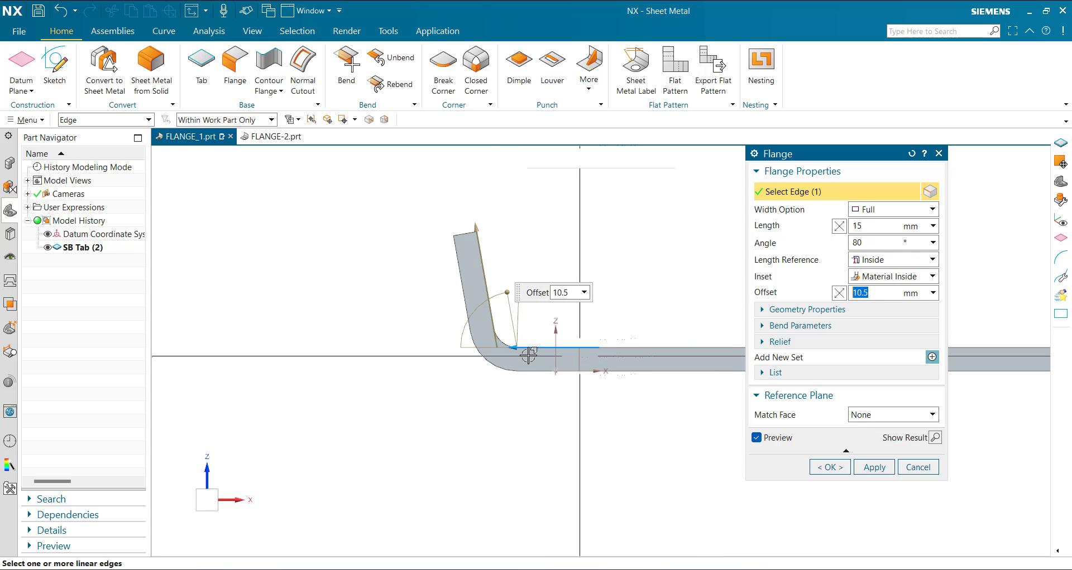
pyautogui.write('4')
pyautogui.press('Return')
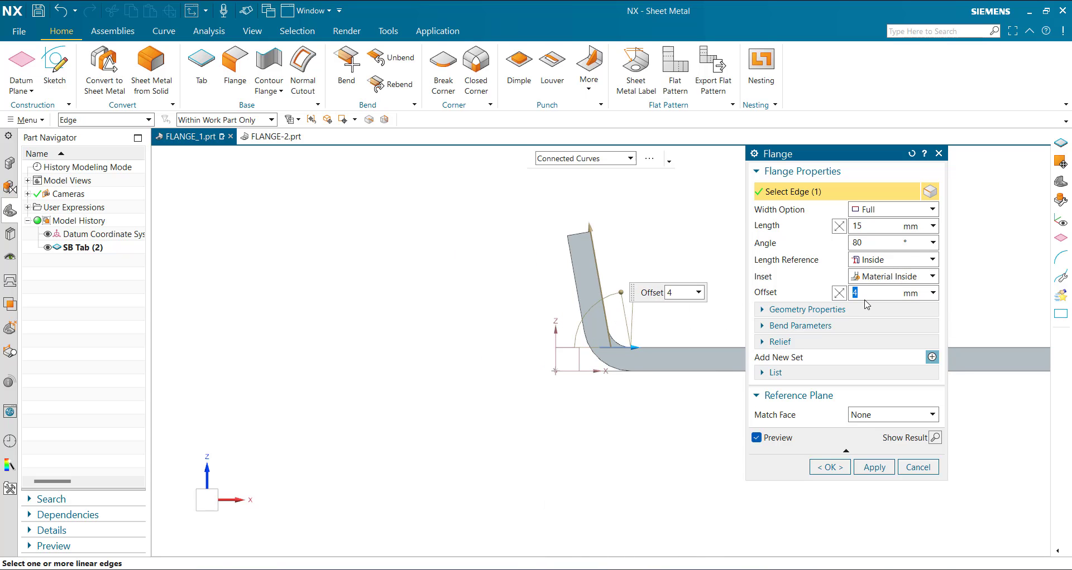
pyautogui.write('0')
pyautogui.press('Return')
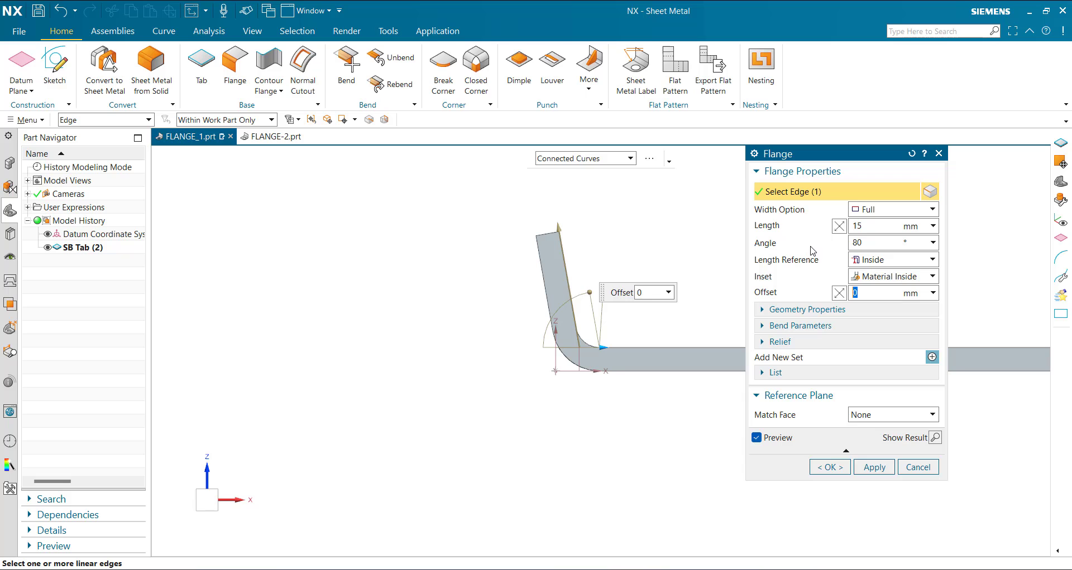
pyautogui.scroll(-3, 459, 280)
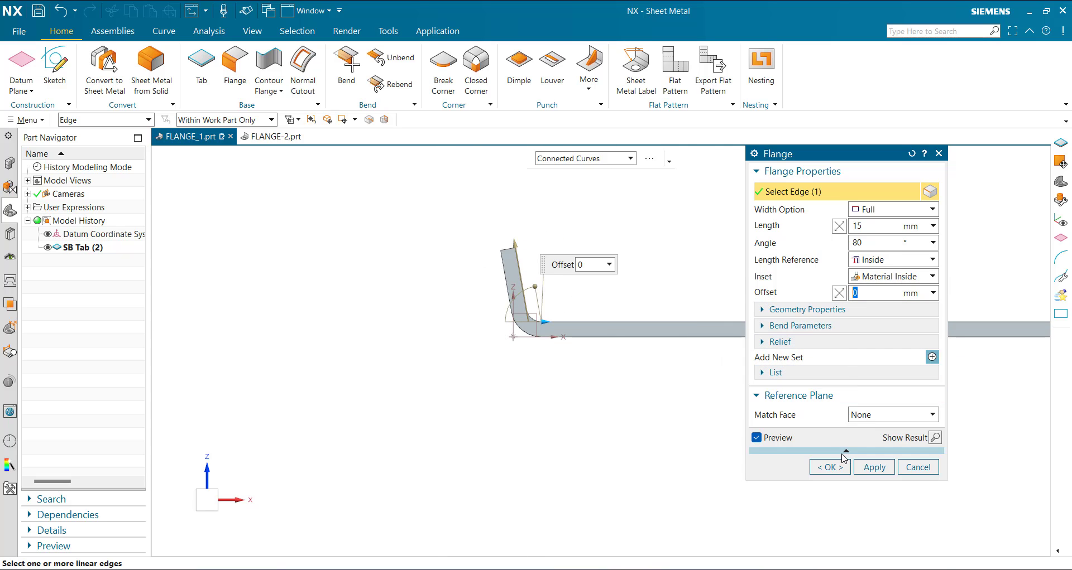
# Create the 15 mm, 80° flange and orbit to view the whole part
pyautogui.click(830, 468)
pyautogui.moveTo(598, 291); pyautogui.dragTo(616, 309, button='middle')
pyautogui.scroll(-2, 614, 308)
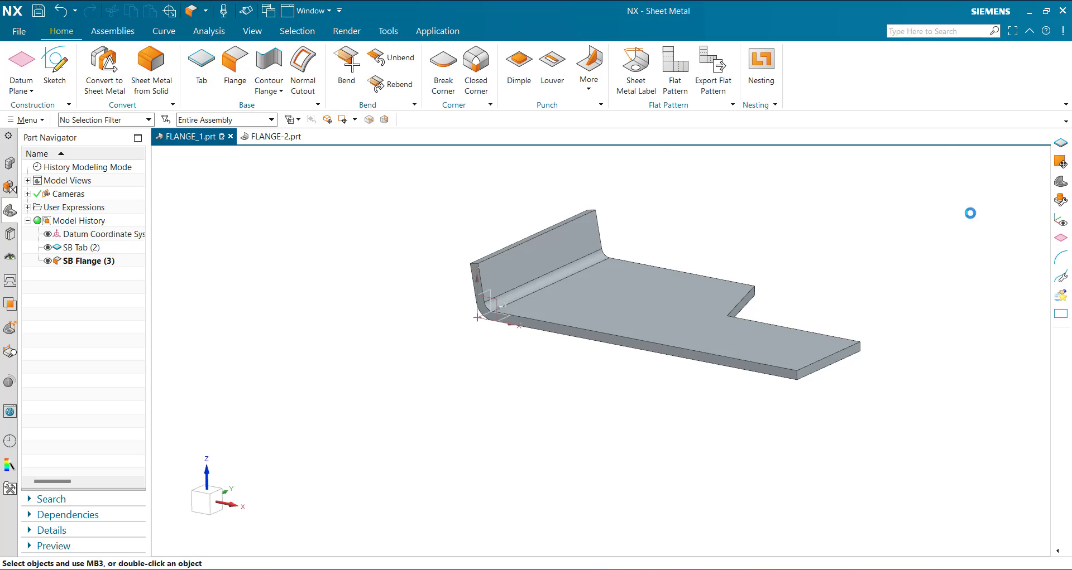
# Preview a new At Center flange on the top edge of the upright wall
pyautogui.click(890, 211)
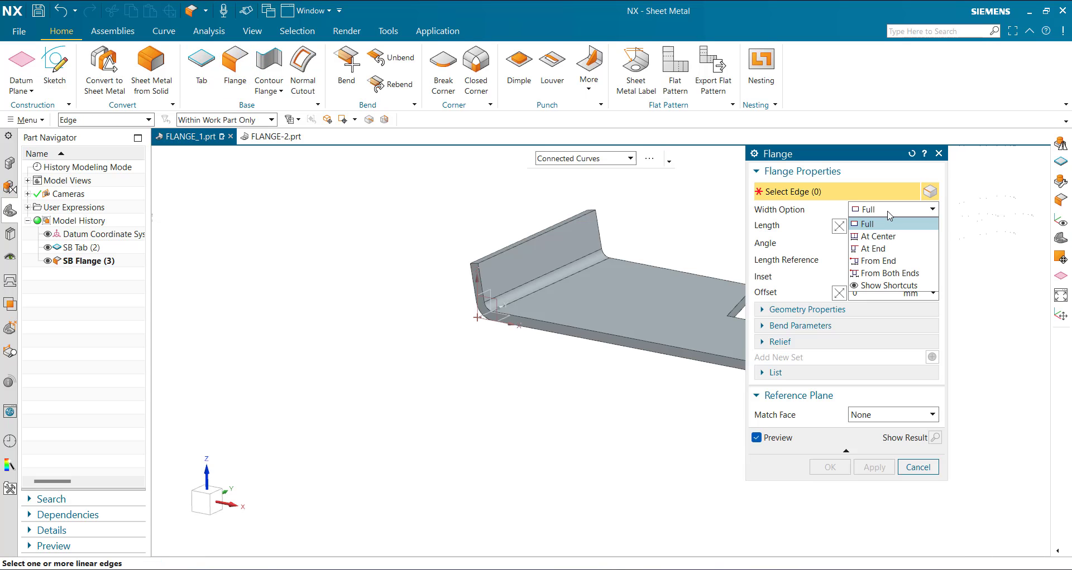
pyautogui.click(889, 239)
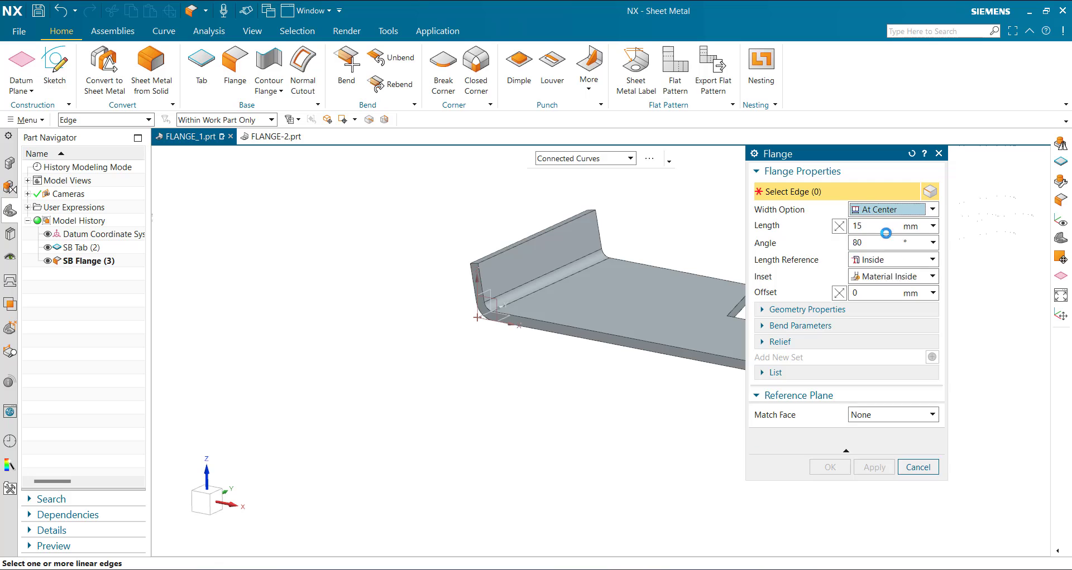
pyautogui.click(541, 236)
pyautogui.scroll(2, 598, 206)
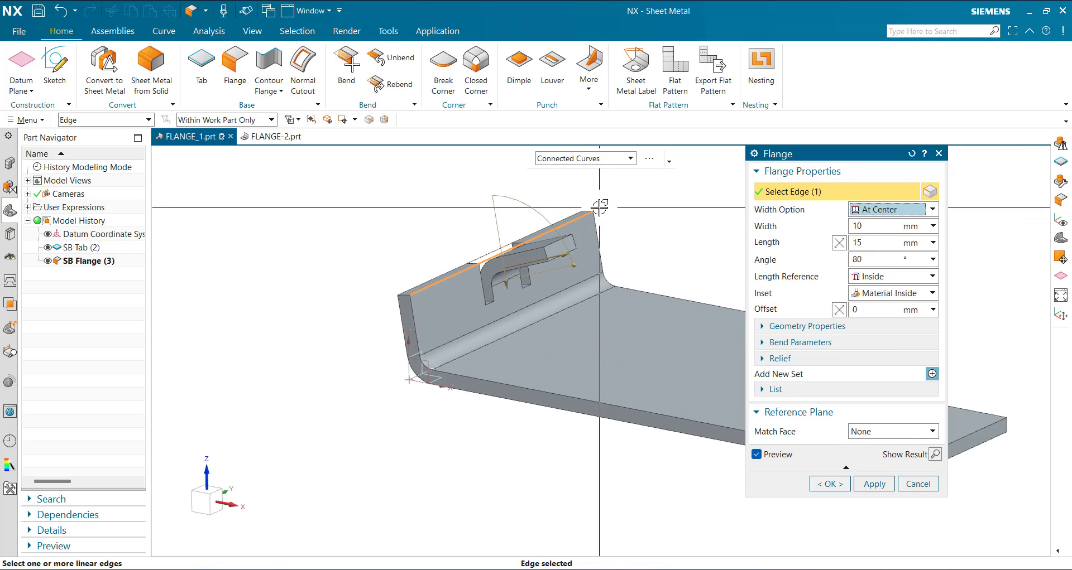
pyautogui.moveTo(524, 304); pyautogui.dragTo(574, 273, button='middle')
pyautogui.scroll(2, 684, 273)
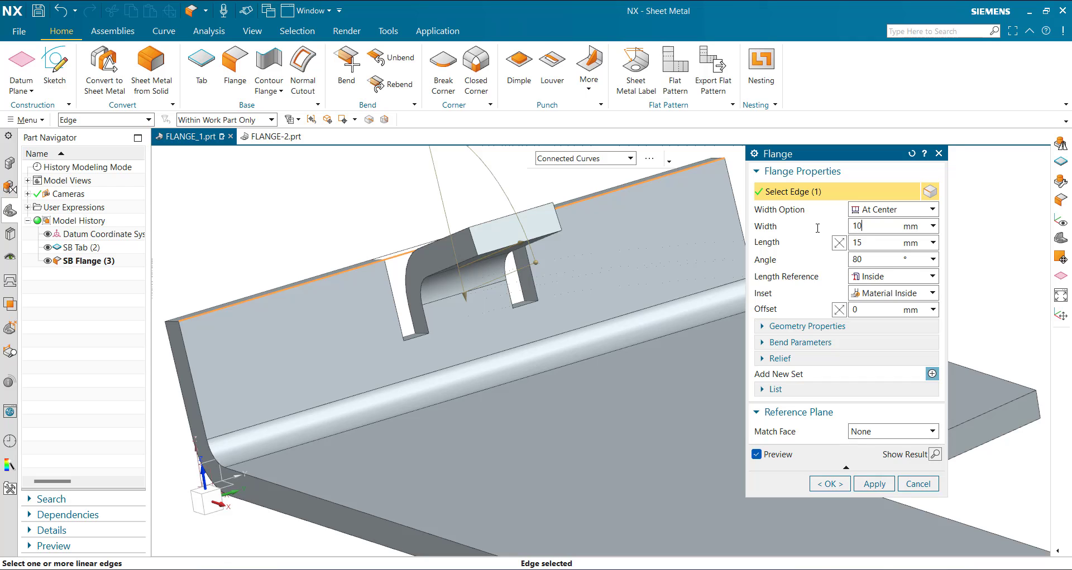
# Give the centred flange a 12 mm width, 5 mm length and 90° bend angle
pyautogui.press('Return')
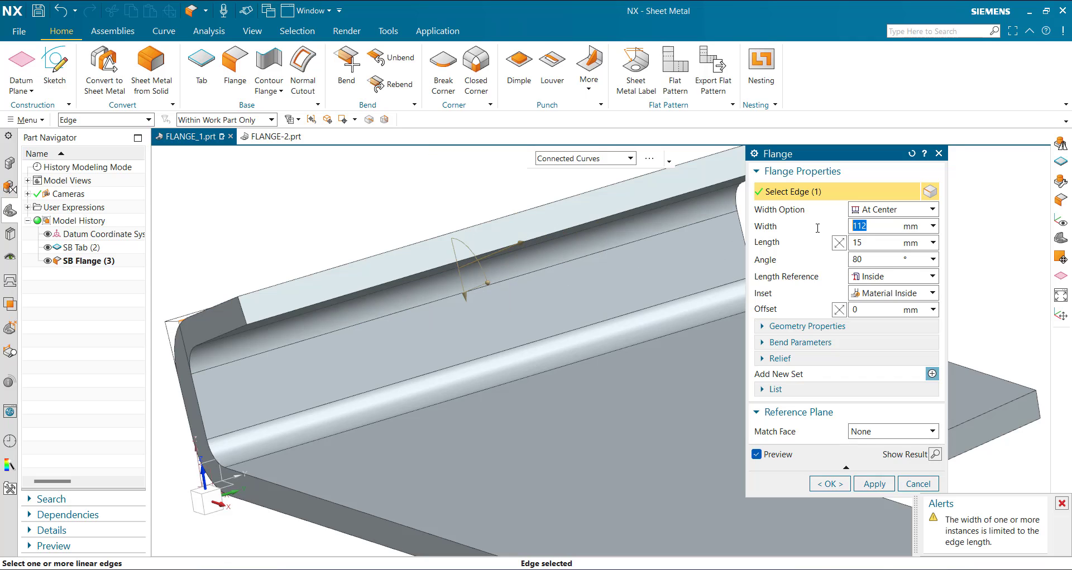
pyautogui.write('12')
pyautogui.press('Return')
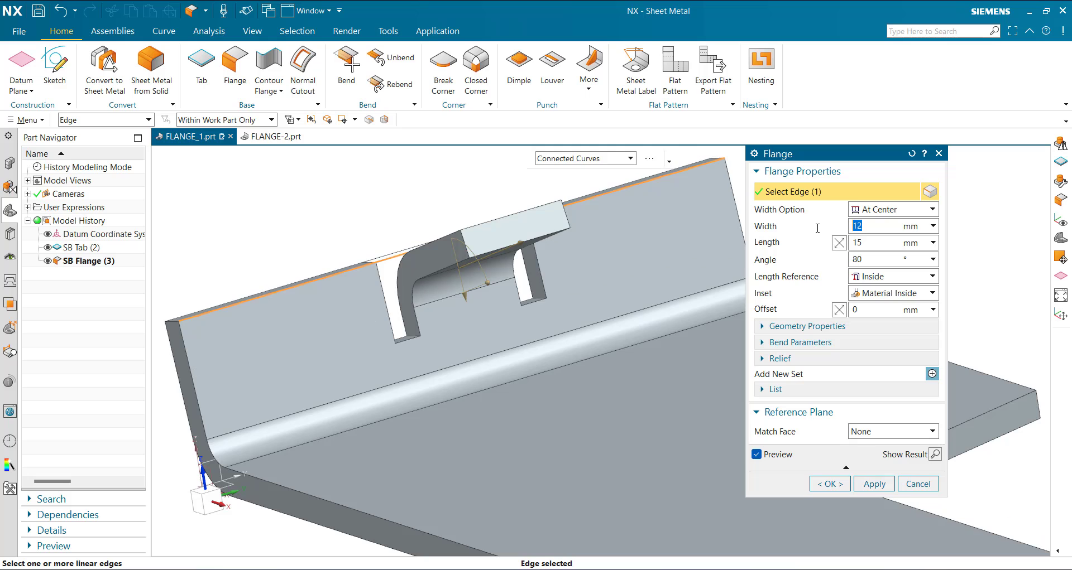
pyautogui.moveTo(578, 311); pyautogui.dragTo(517, 305, button='middle')
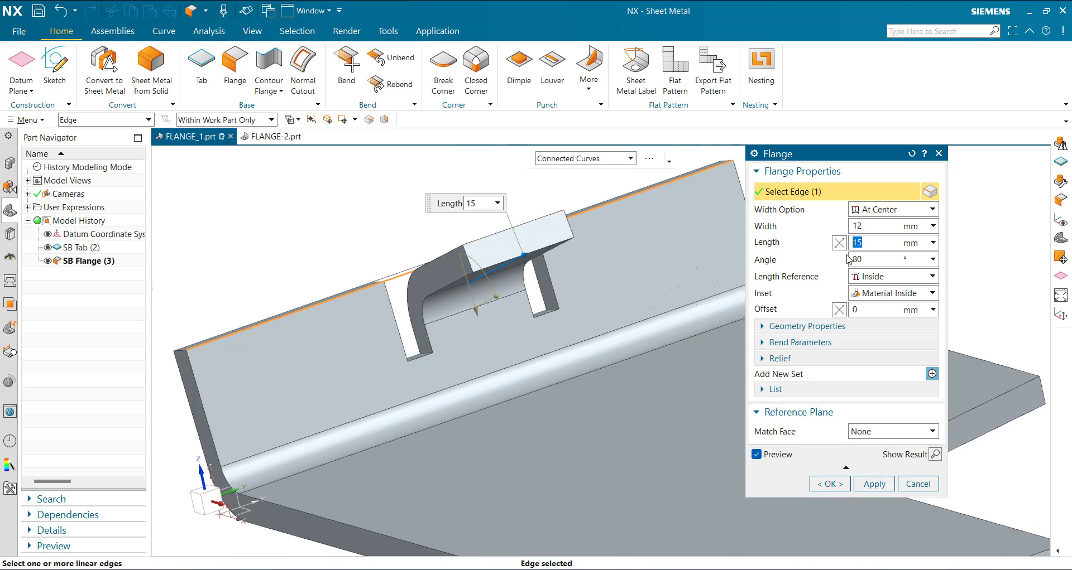
pyautogui.press('Return')
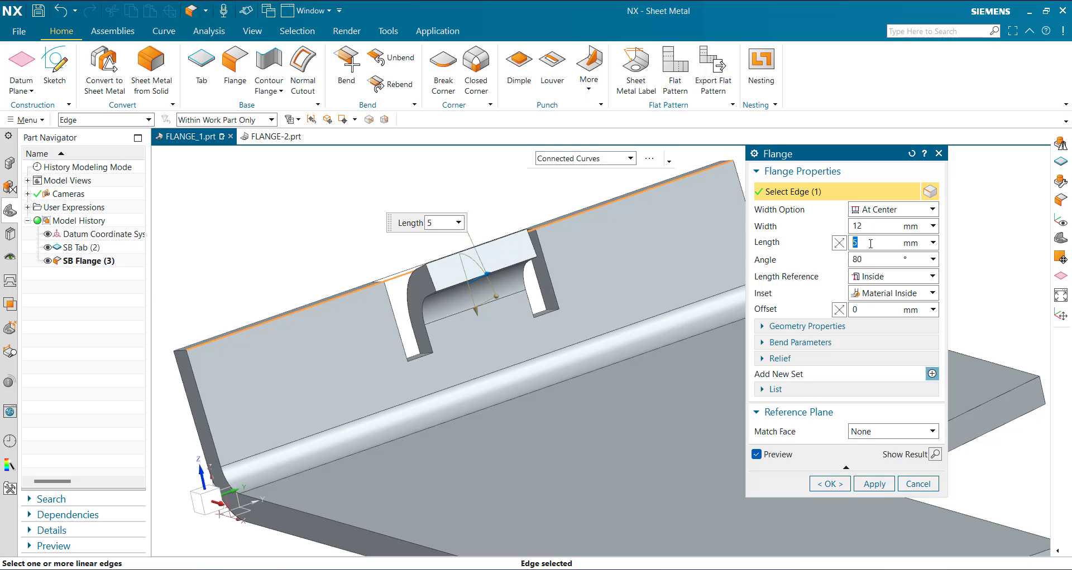
pyautogui.moveTo(539, 301); pyautogui.dragTo(558, 336, button='middle')
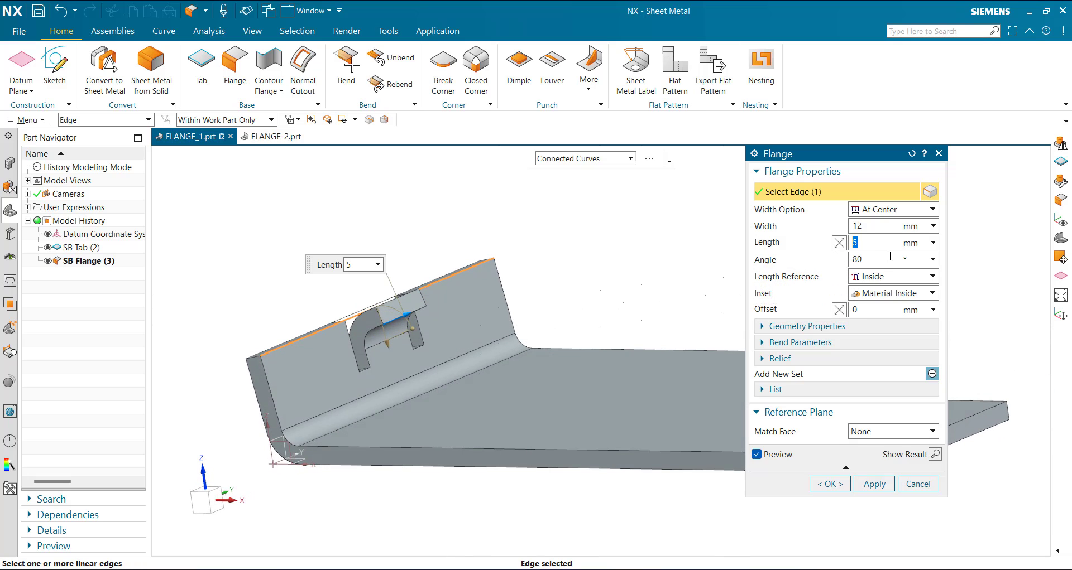
pyautogui.press('Tab')
pyautogui.write('90')
pyautogui.press('Return')
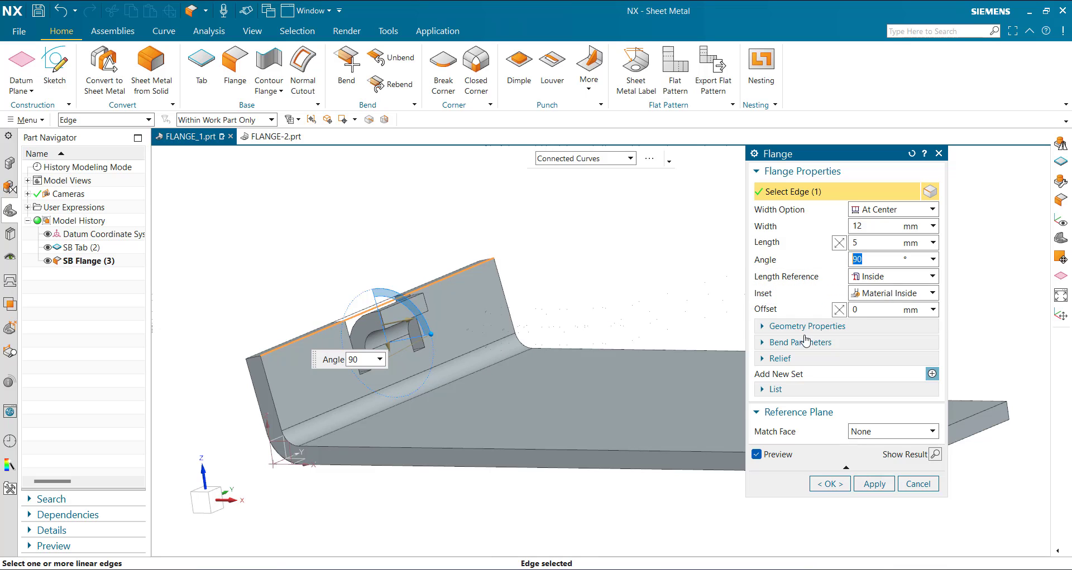
pyautogui.click(849, 327)
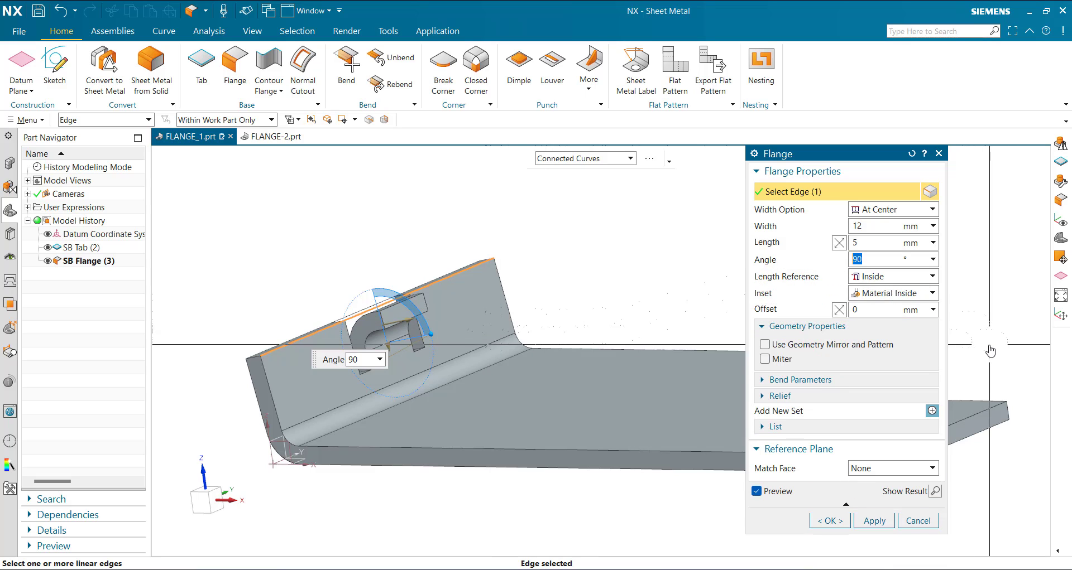
# Review the single flange set in the List, collapse the option groups, and apply the centred flange
pyautogui.click(853, 427)
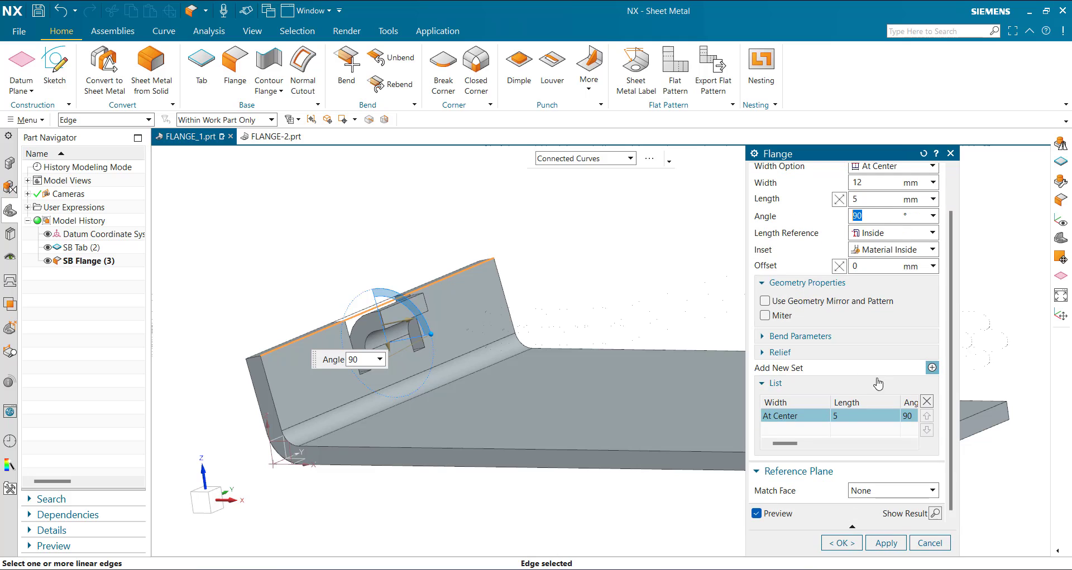
pyautogui.click(873, 472)
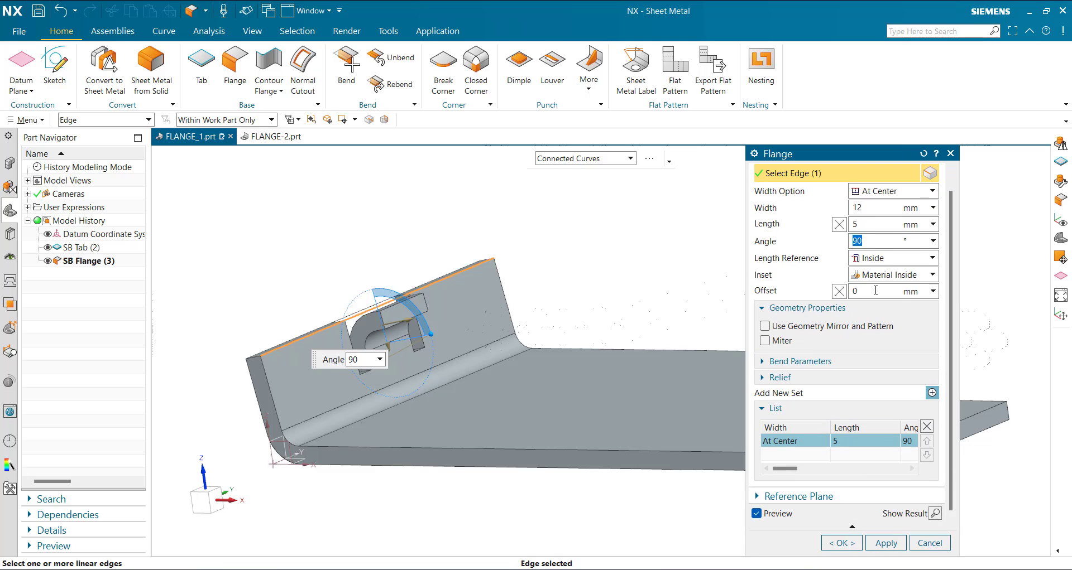
pyautogui.click(821, 308)
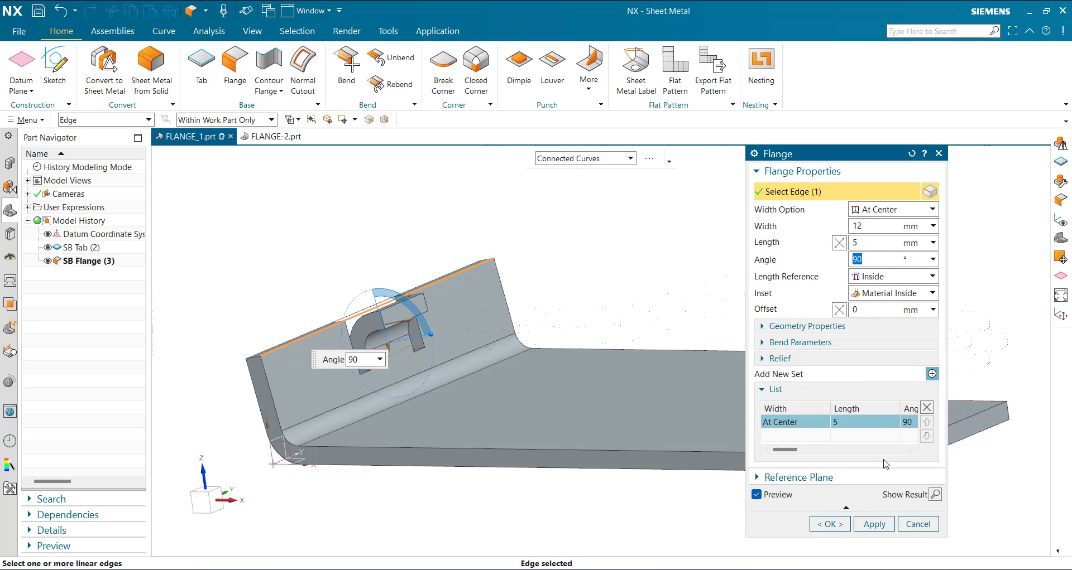
pyautogui.click(873, 527)
# Switch the width option to At End and pick the wall's top edge and its end point
pyautogui.click(889, 209)
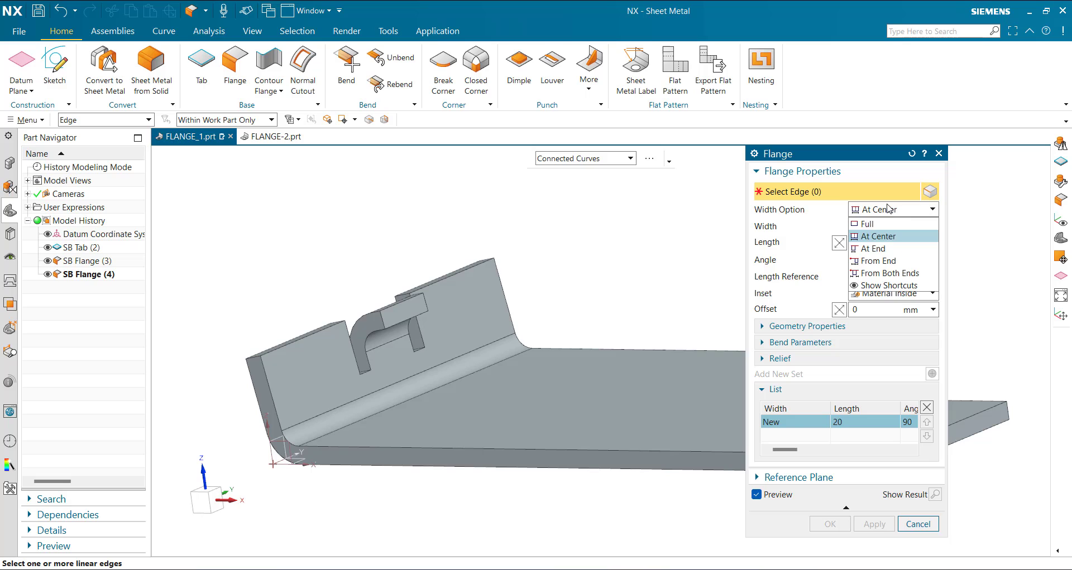
pyautogui.click(907, 249)
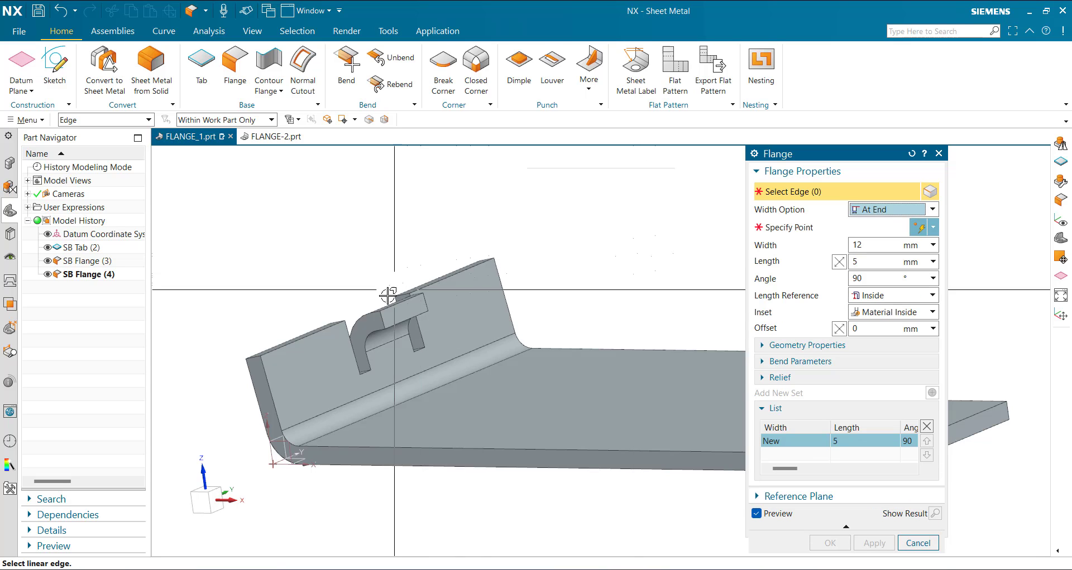
pyautogui.scroll(-2, 391, 292)
pyautogui.click(454, 273)
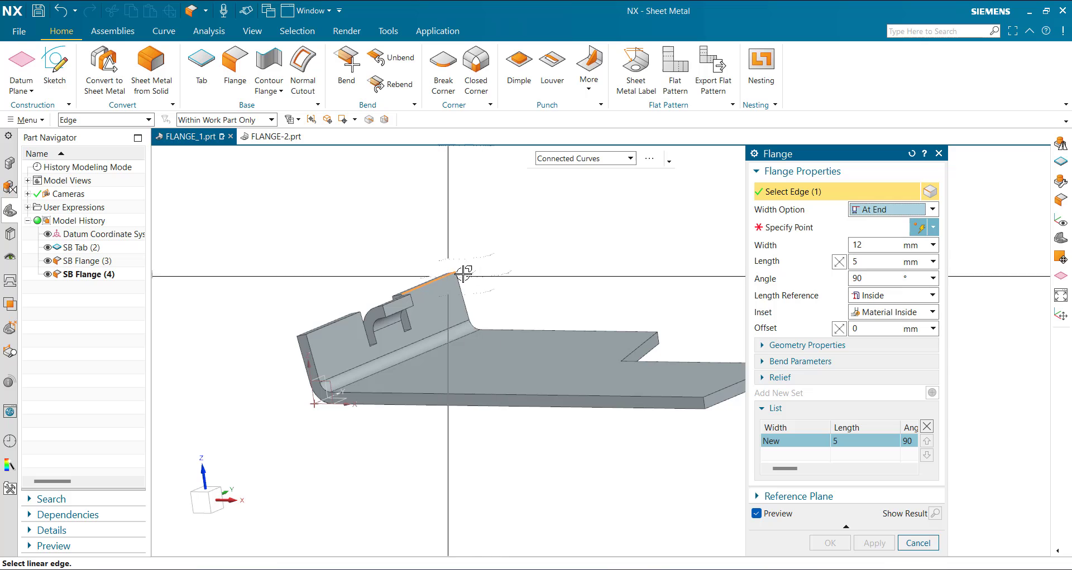
pyautogui.click(790, 227)
pyautogui.scroll(2, 459, 271)
pyautogui.click(455, 270)
pyautogui.moveTo(708, 232); pyautogui.dragTo(475, 277, button='middle')
# Enter width 5, length 10 and a 45° angle, then apply the At End flange
pyautogui.click(869, 246)
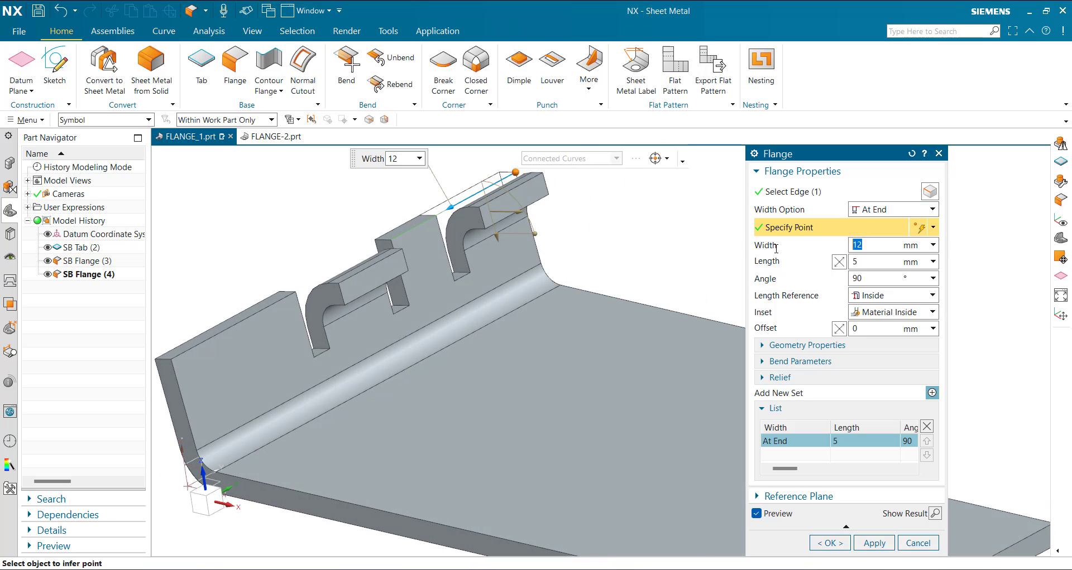
pyautogui.press('Return')
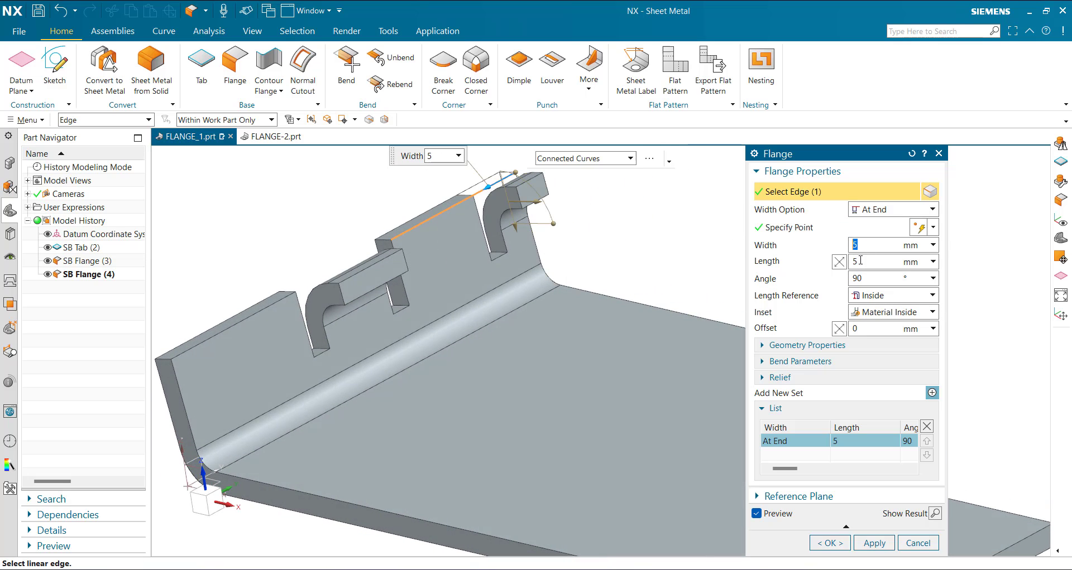
pyautogui.click(860, 261)
pyautogui.write('10')
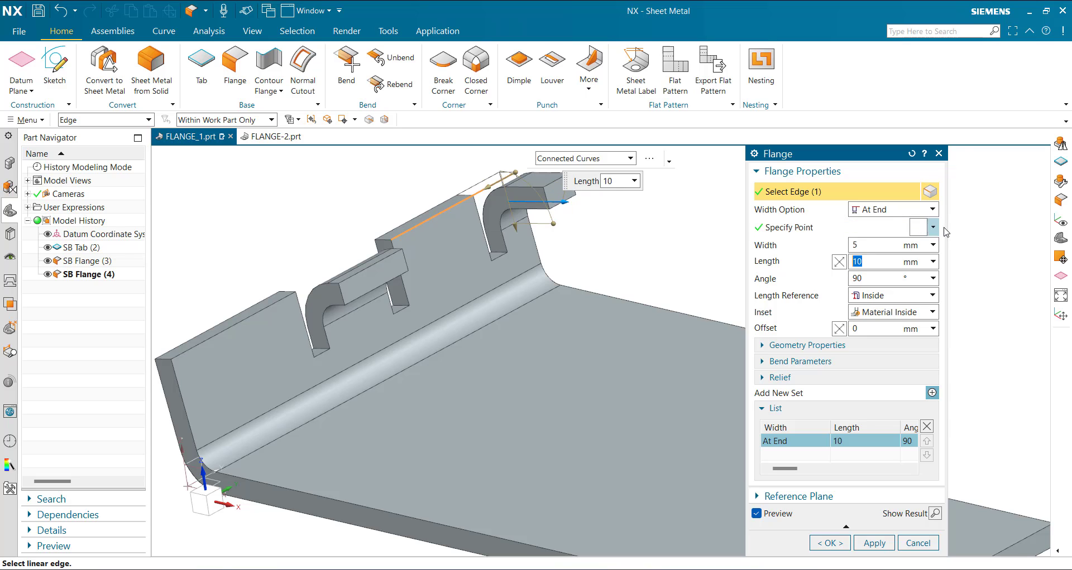
pyautogui.press('Tab')
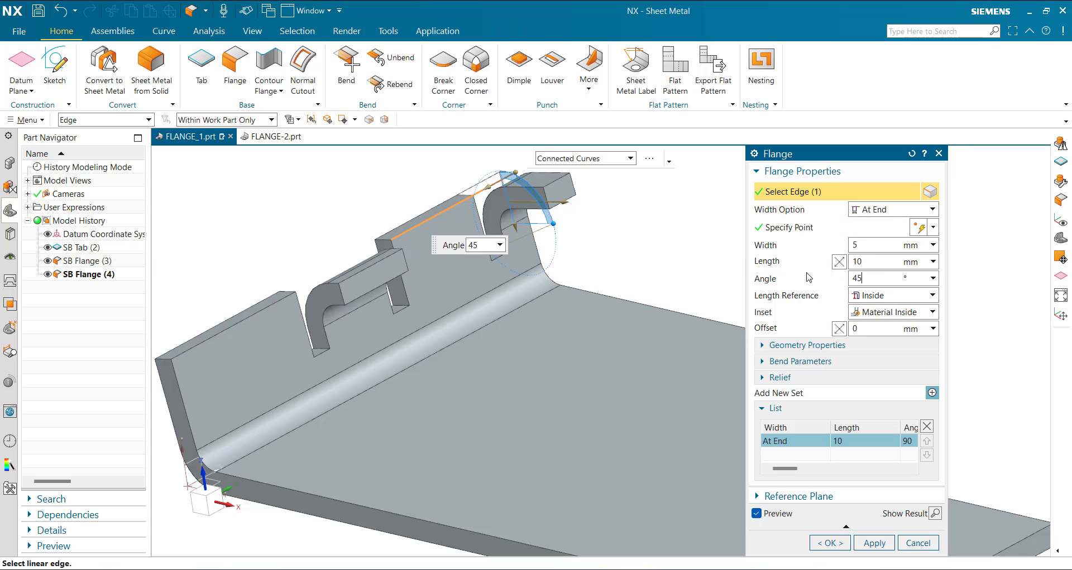
pyautogui.write('45')
pyautogui.press('Return')
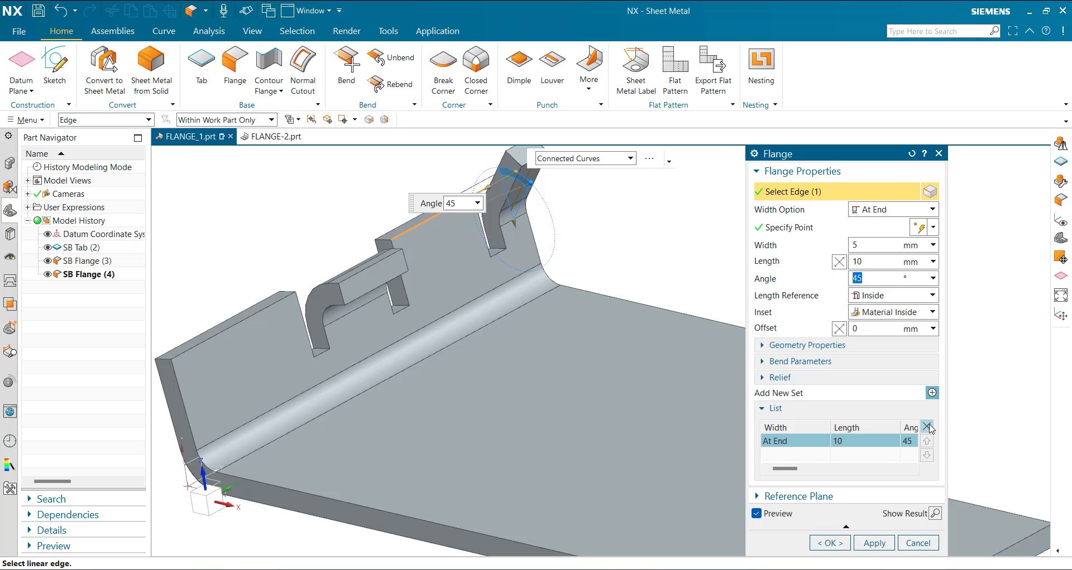
pyautogui.click(879, 548)
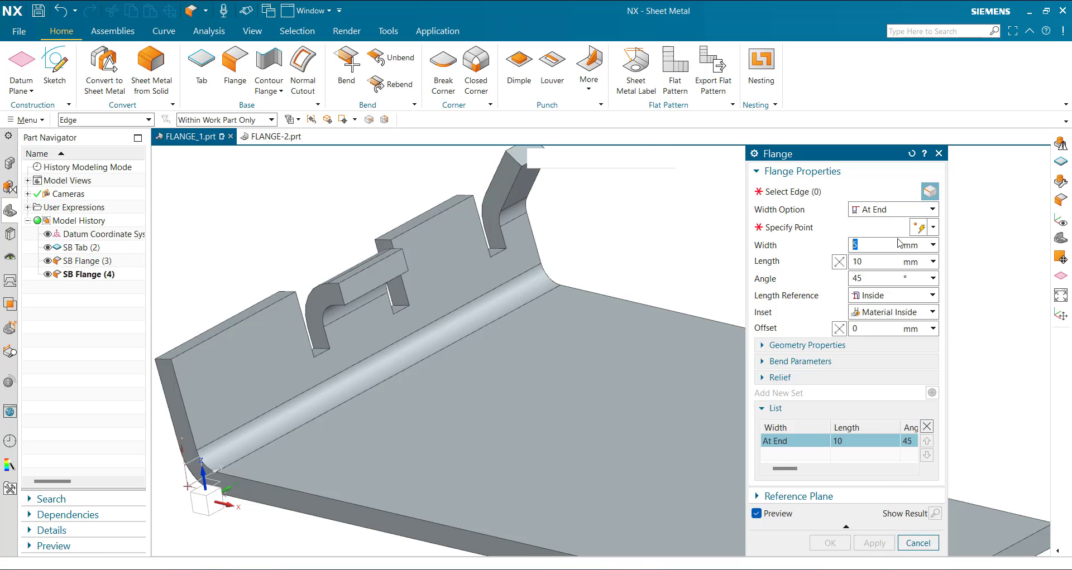
# Place a From End flange on the wall edge, 8 mm wide and 15 mm from the end
pyautogui.click(886, 209)
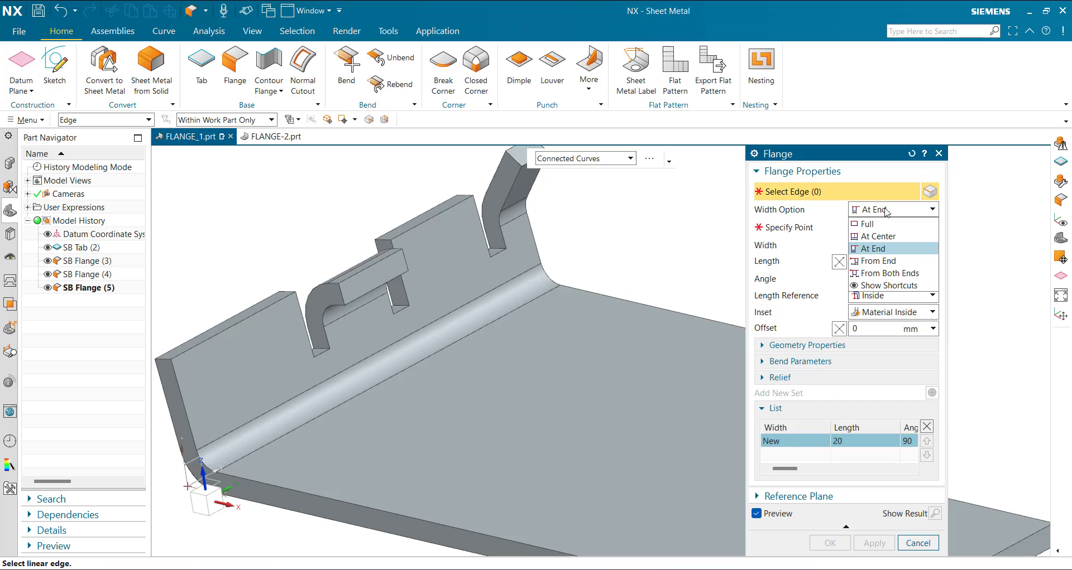
pyautogui.click(892, 263)
pyautogui.click(192, 346)
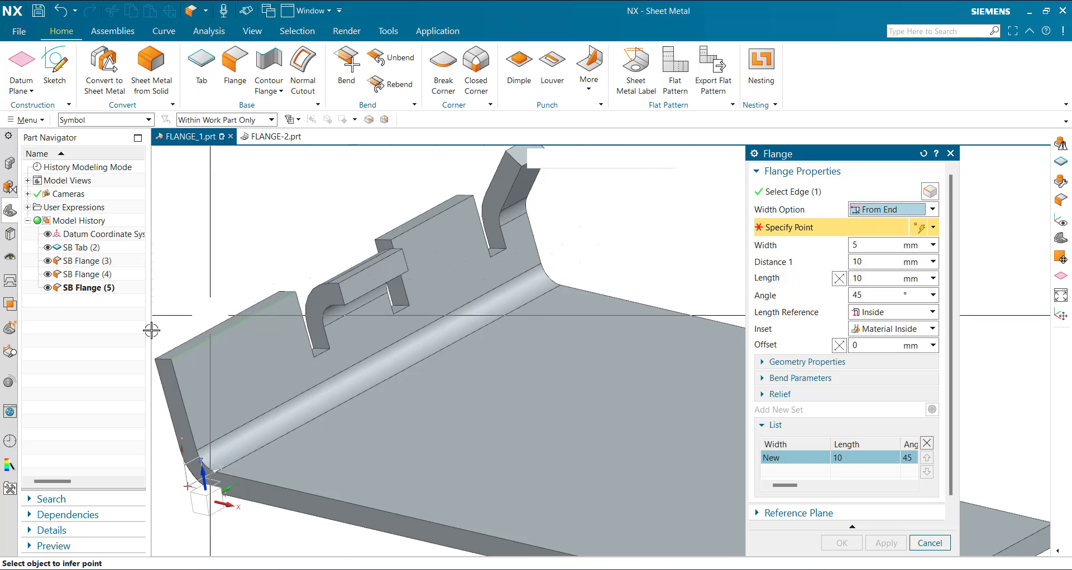
pyautogui.click(170, 358)
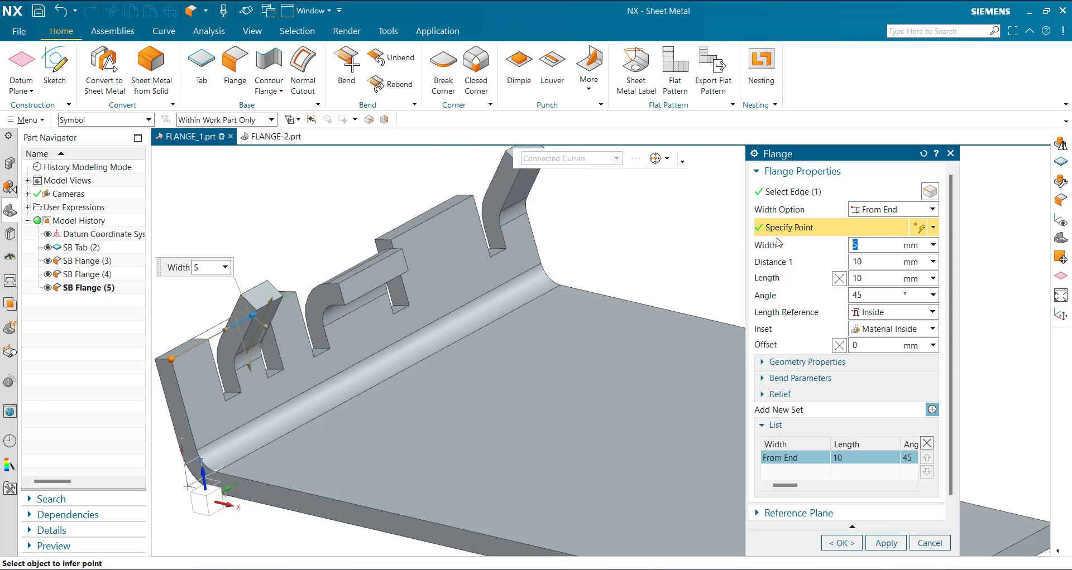
pyautogui.write('8')
pyautogui.press('Return')
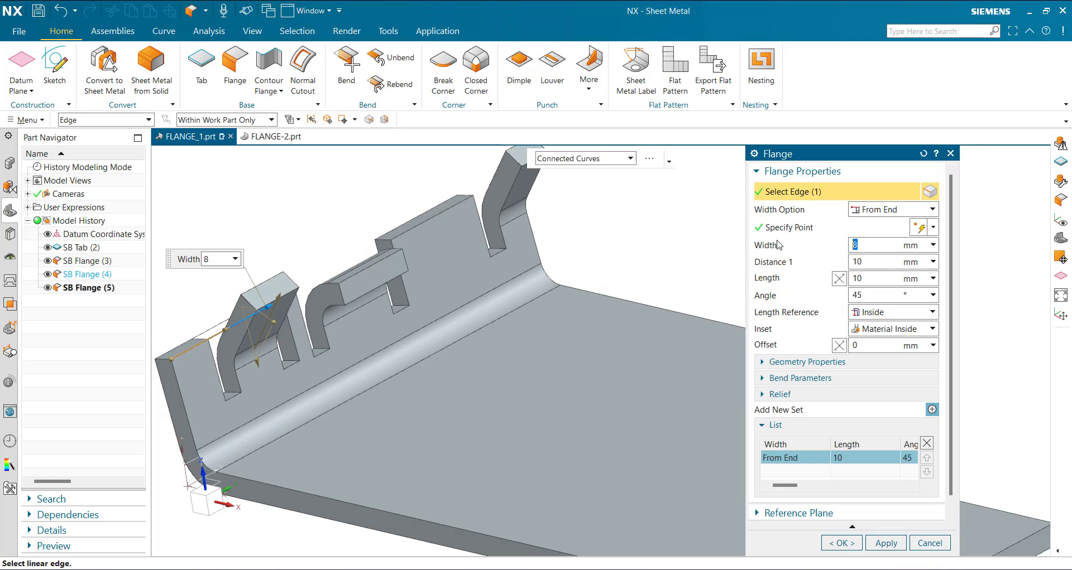
pyautogui.click(865, 262)
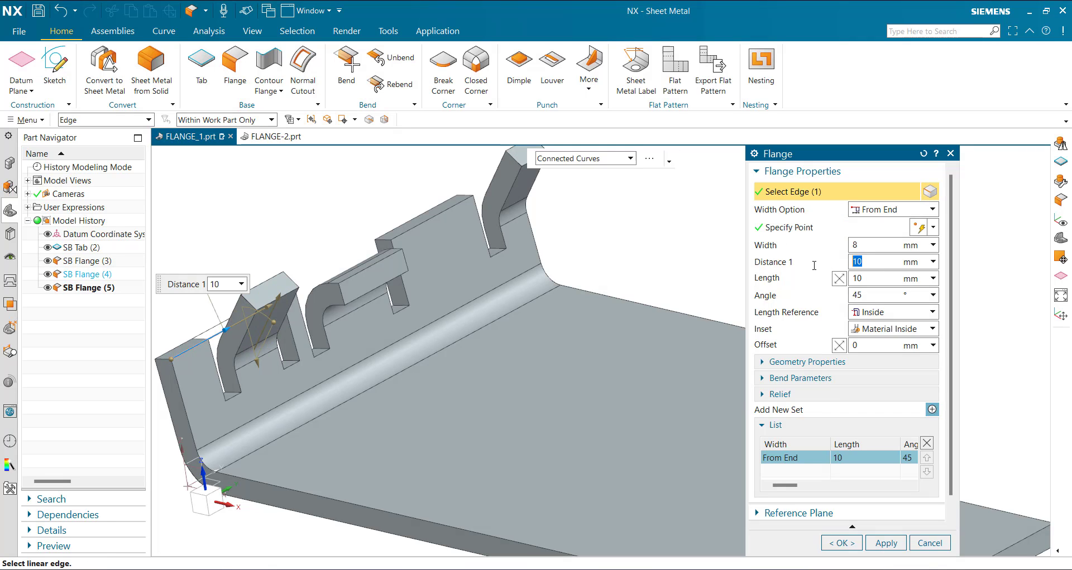
pyautogui.write('15')
pyautogui.press('Return')
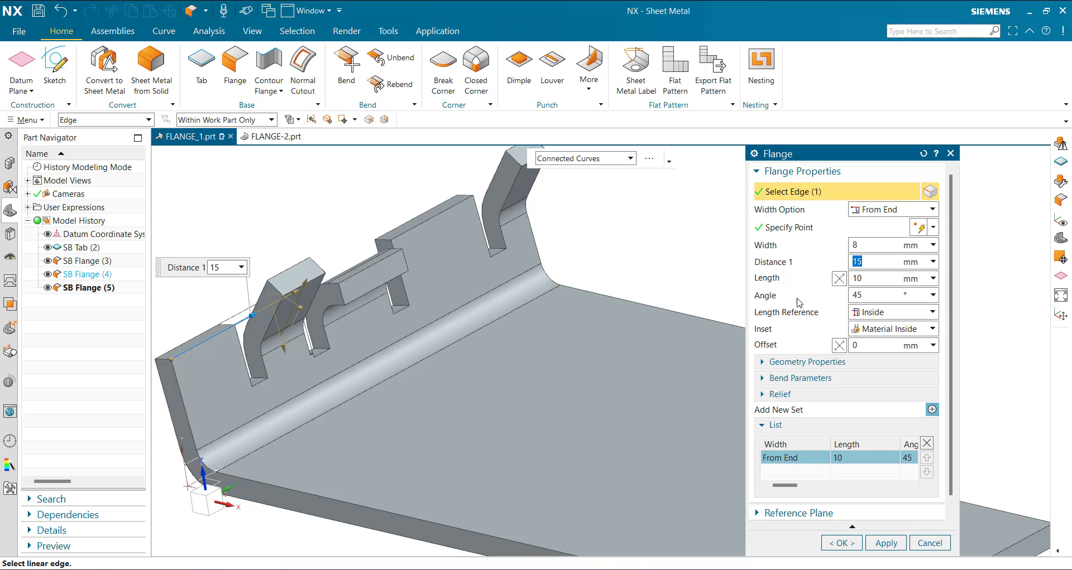
# Set the bend angle to 90° with Inside length reference and apply the From End flange
pyautogui.click(868, 296)
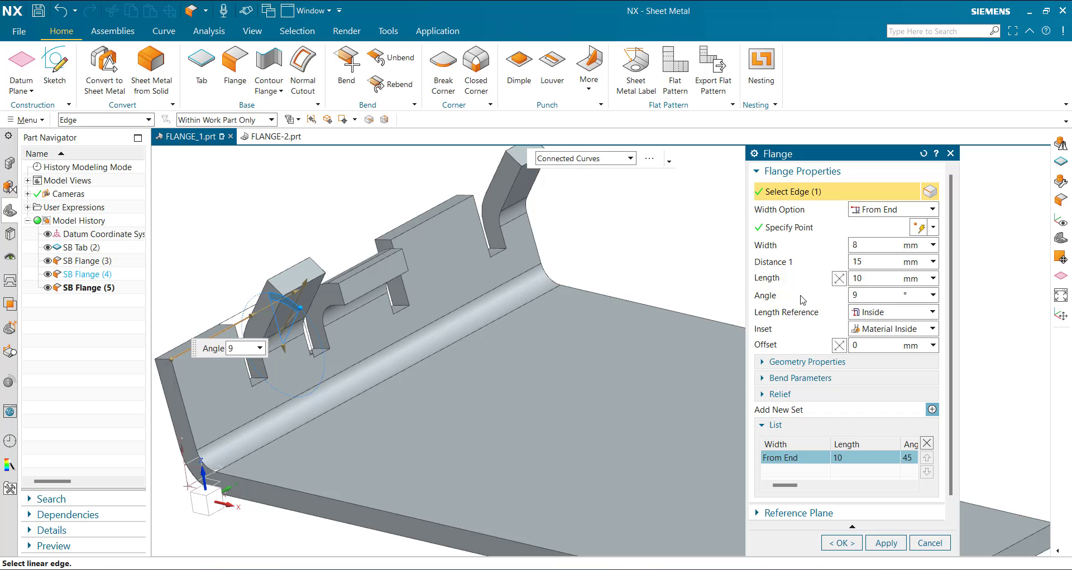
pyautogui.write('60')
pyautogui.press('Return')
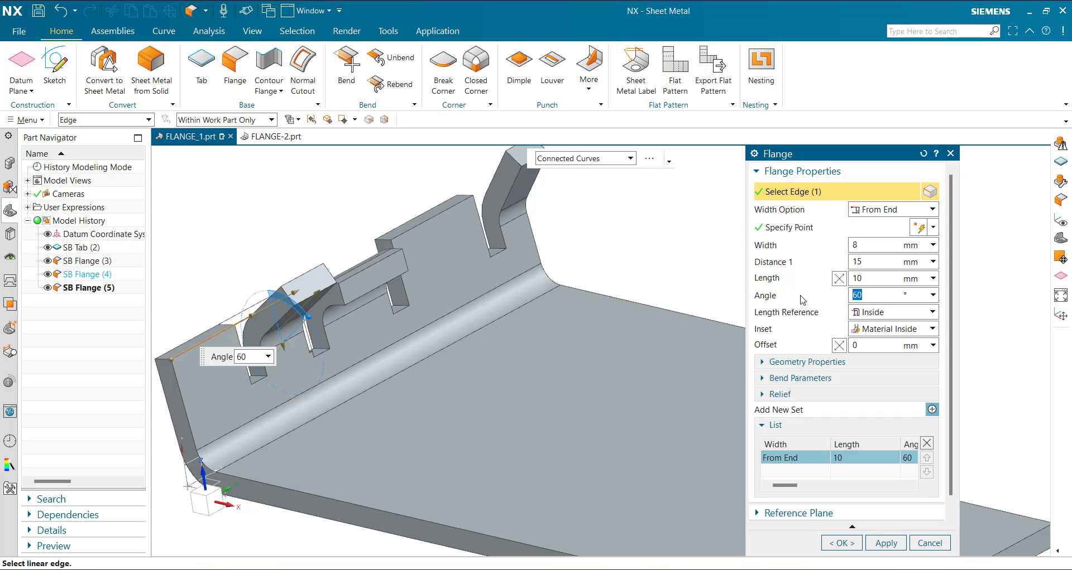
pyautogui.write('90')
pyautogui.press('Return')
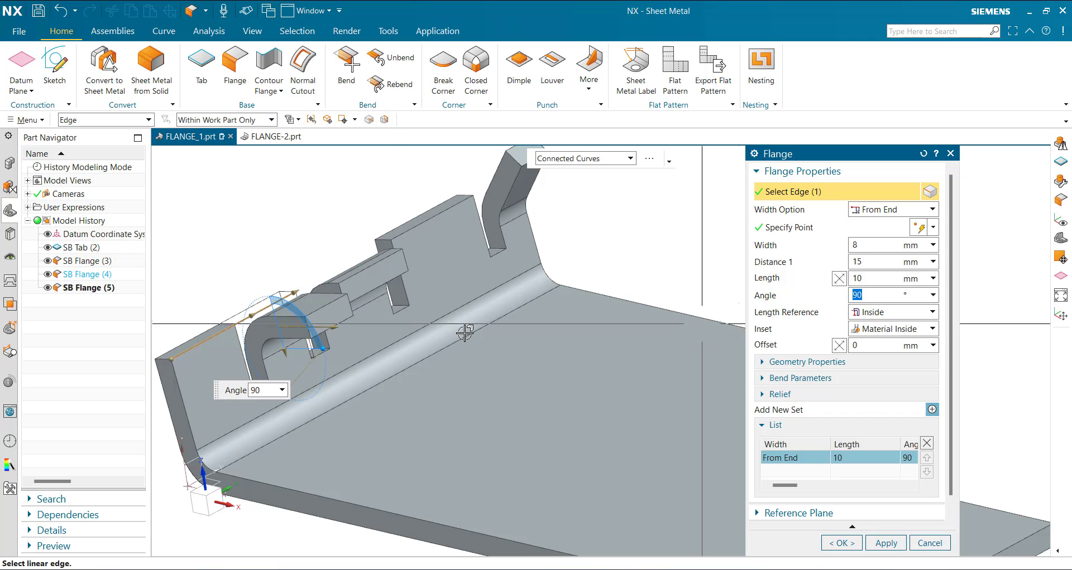
pyautogui.moveTo(682, 386); pyautogui.dragTo(593, 335, button='middle')
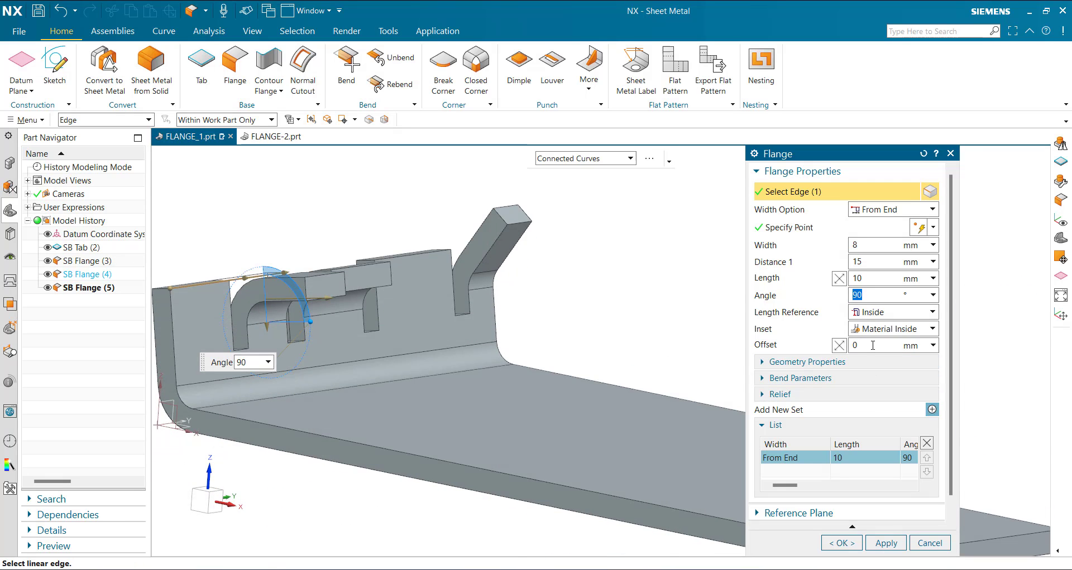
pyautogui.click(870, 316)
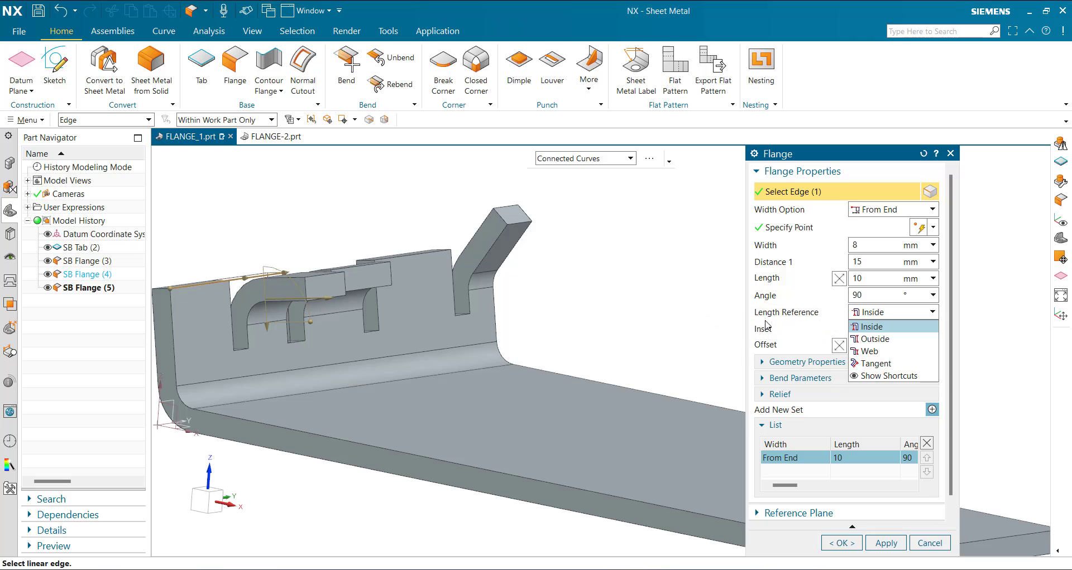
pyautogui.click(904, 314)
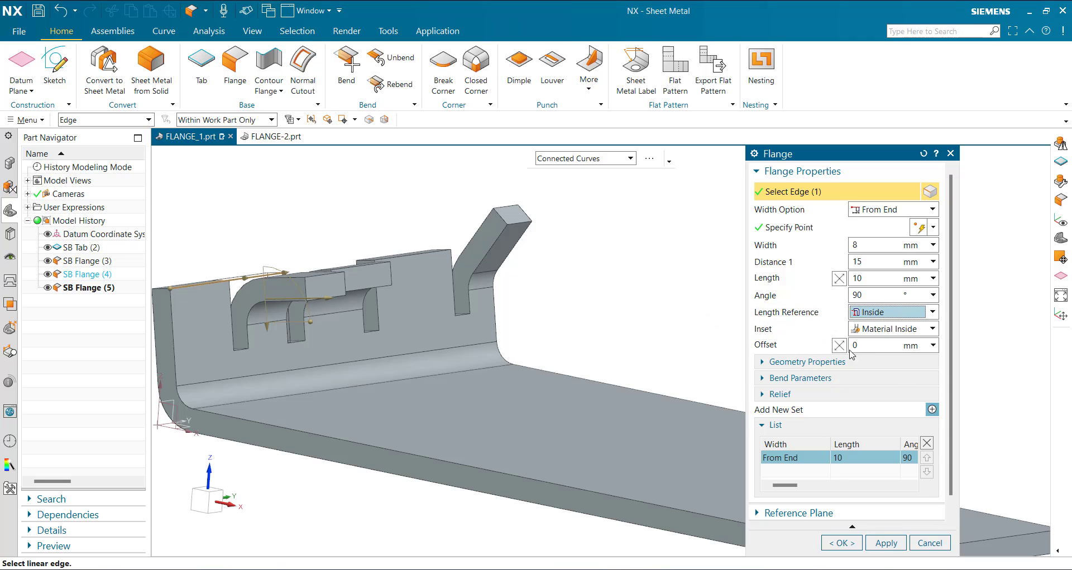
pyautogui.click(886, 543)
pyautogui.moveTo(569, 407); pyautogui.dragTo(730, 364, button='middle')
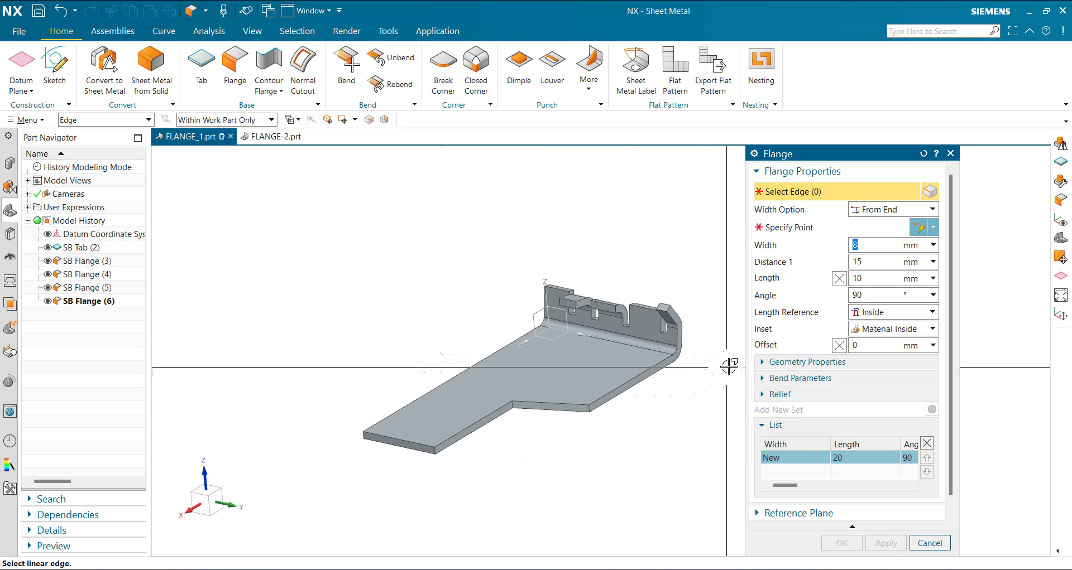
# Set the flange width option to From Both Ends and select the plate edge
pyautogui.click(893, 210)
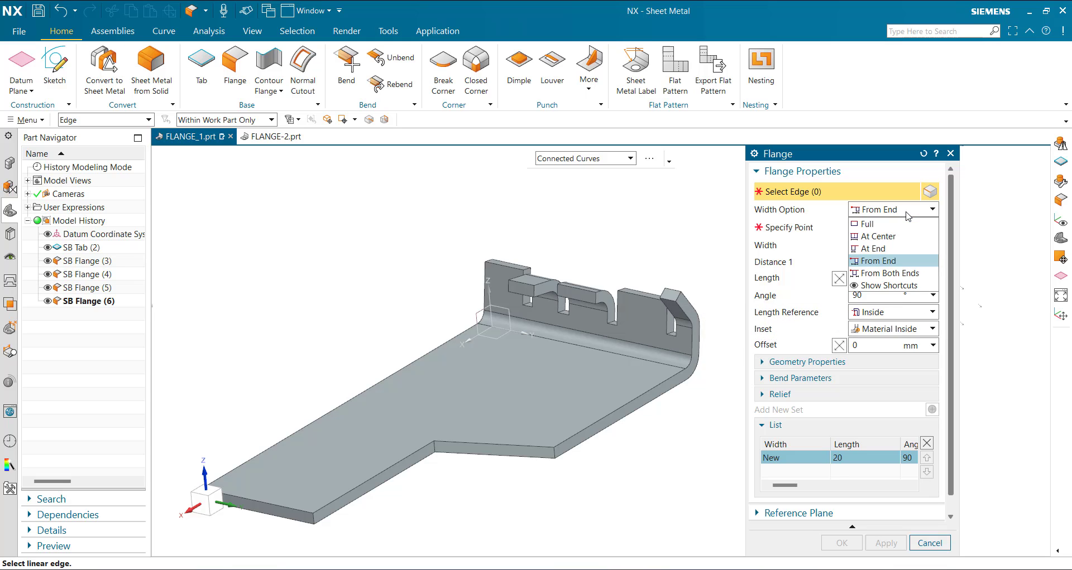
pyautogui.click(896, 274)
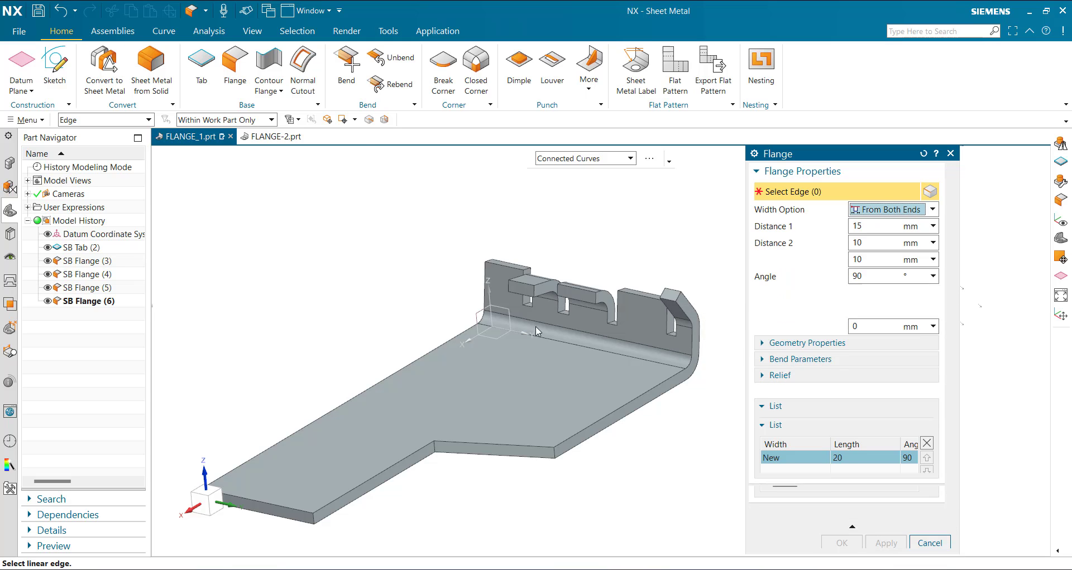
pyautogui.click(274, 510)
pyautogui.scroll(3, 408, 322)
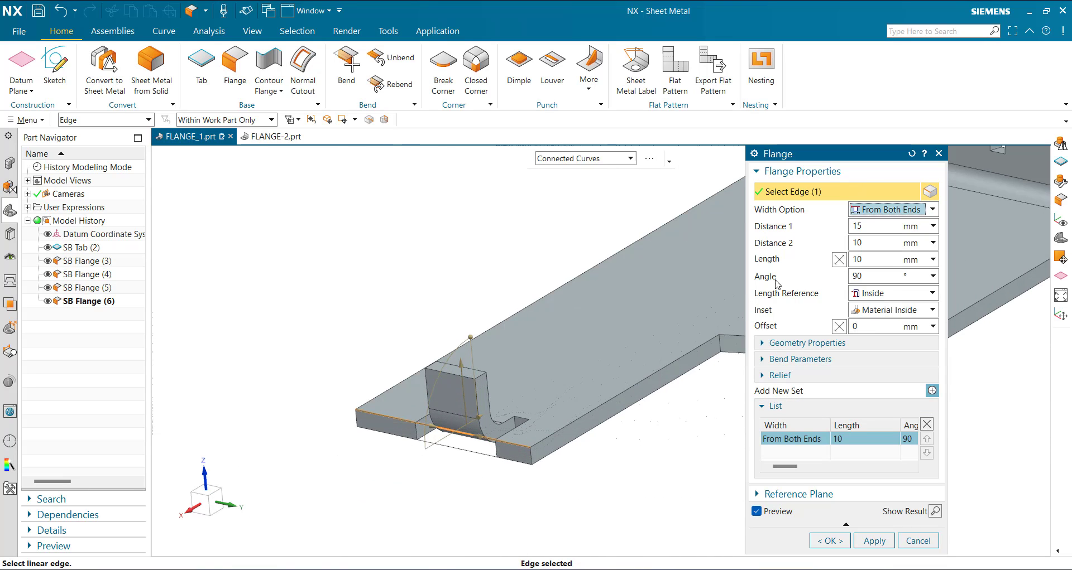
# Enter end distances 10 and 15 mm, length 20 mm and angle 45°, and finish the flange
pyautogui.click(884, 223)
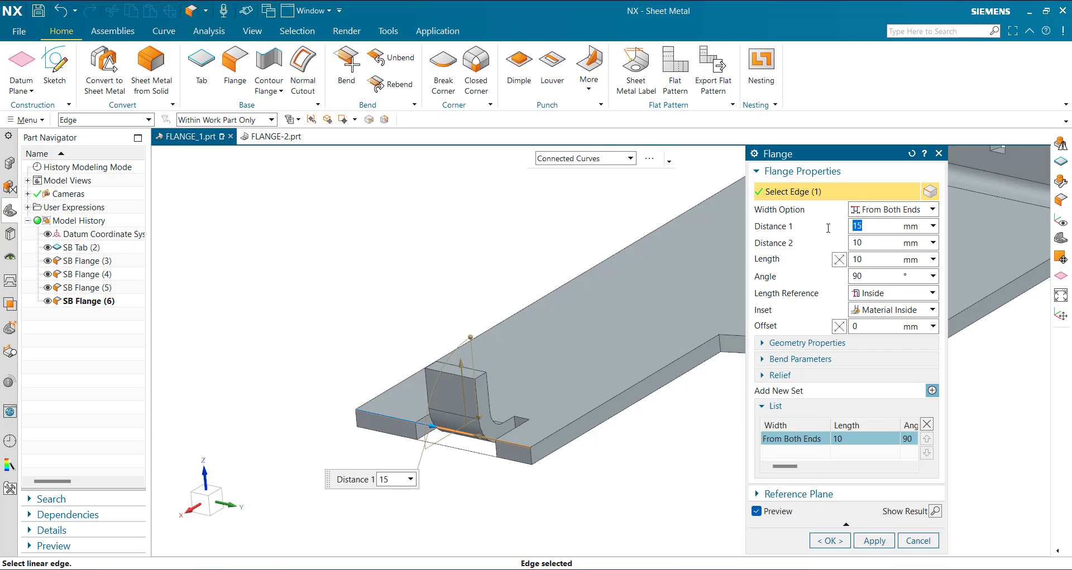
pyautogui.press('Return')
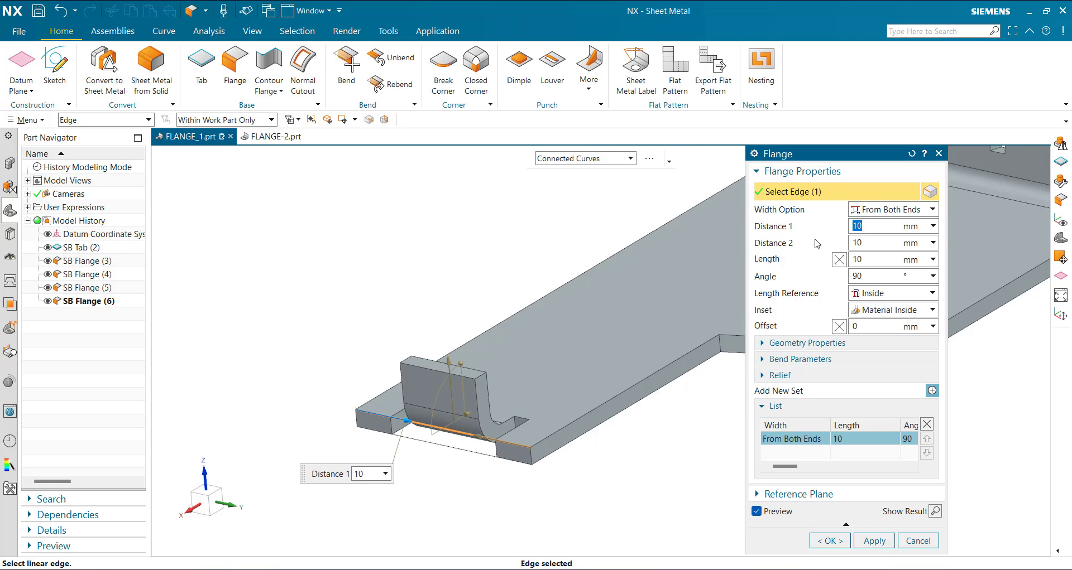
pyautogui.press('Tab')
pyautogui.write('1')
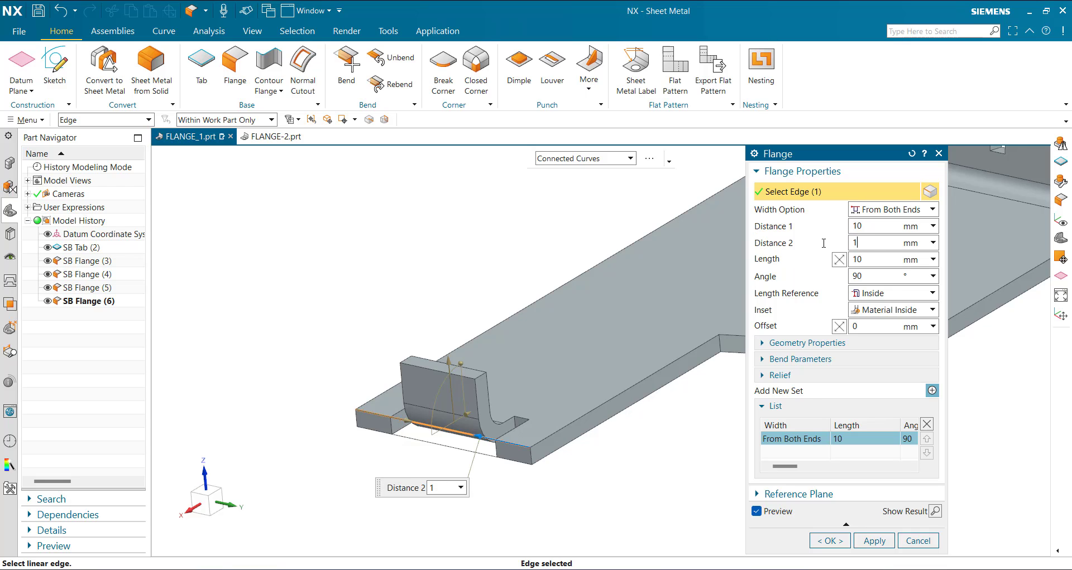
pyautogui.write('5')
pyautogui.press('Return')
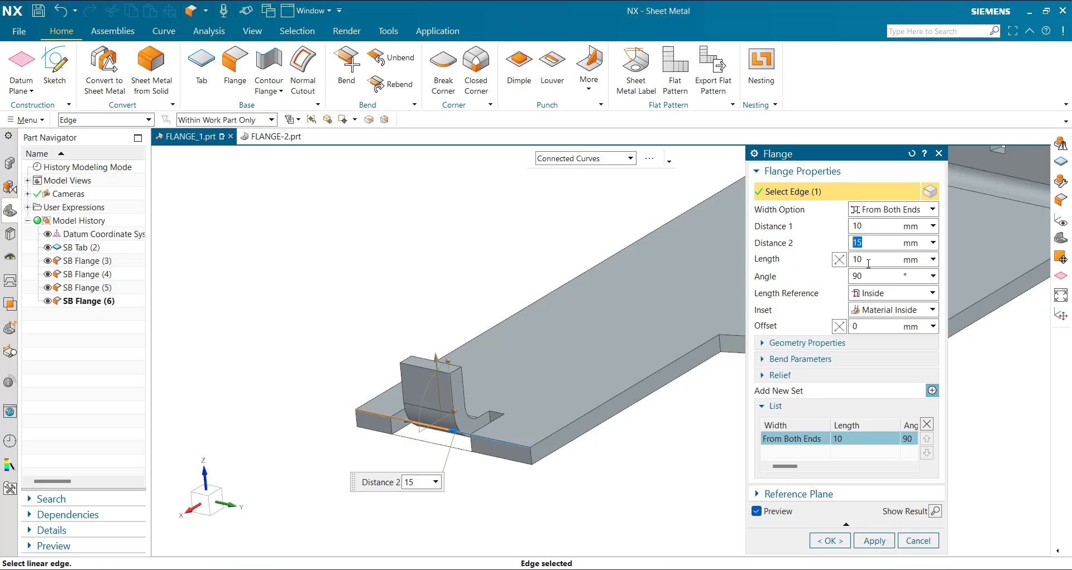
pyautogui.press('Tab')
pyautogui.write('20')
pyautogui.press('Return')
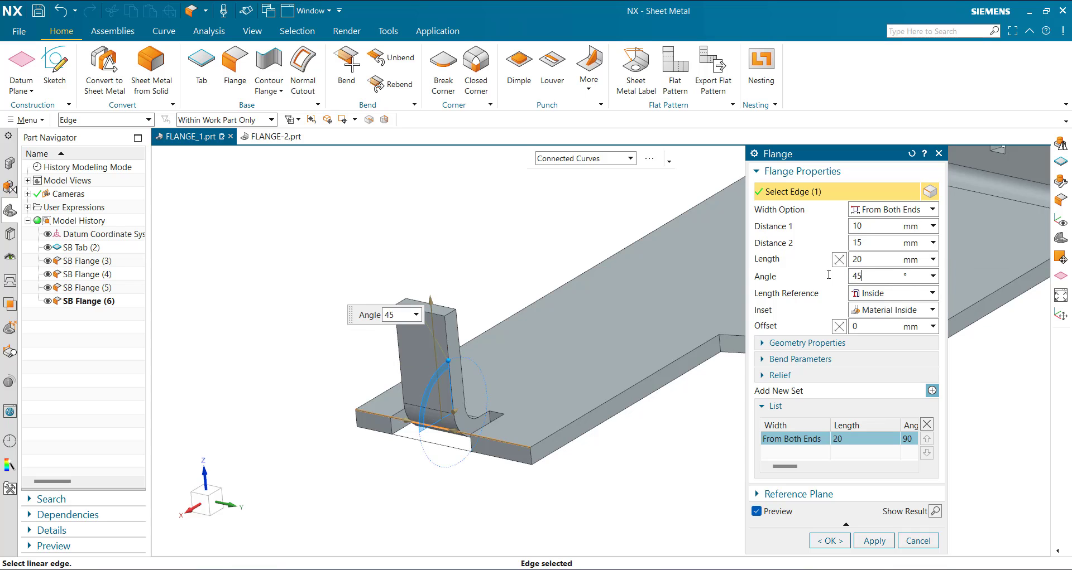
pyautogui.write('45')
pyautogui.press('Return')
pyautogui.scroll(-2, 494, 283)
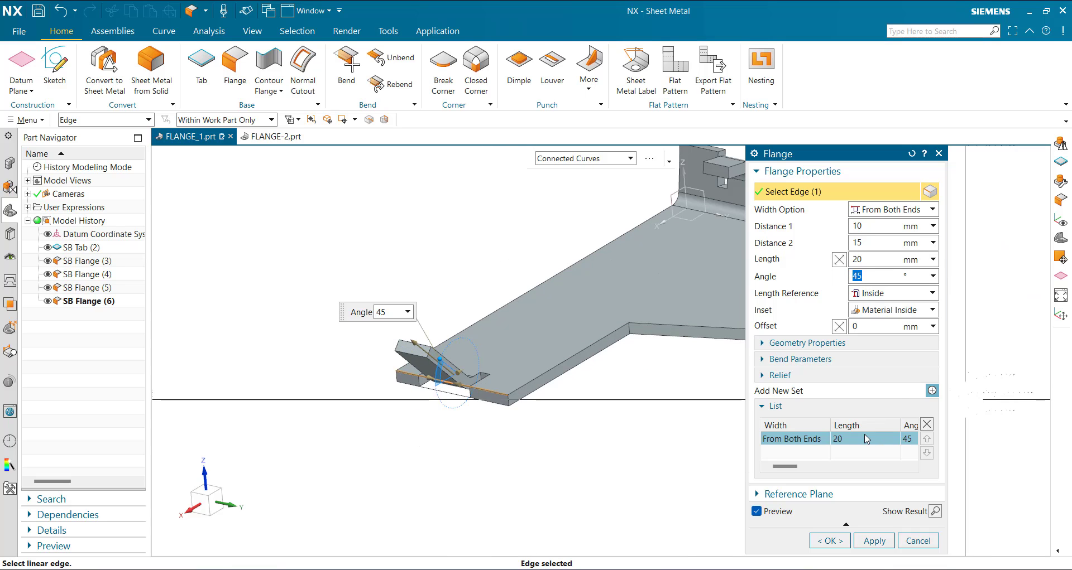
pyautogui.click(830, 542)
# Orbit and zoom the model to inspect the new From Both Ends flange
pyautogui.moveTo(705, 395); pyautogui.dragTo(721, 363, button='middle')
pyautogui.scroll(5, 709, 361)
pyautogui.scroll(-5, 709, 360)
pyautogui.scroll(4, 555, 232)
pyautogui.scroll(-4, 789, 354)
pyautogui.moveTo(789, 354); pyautogui.dragTo(672, 268, button='middle')
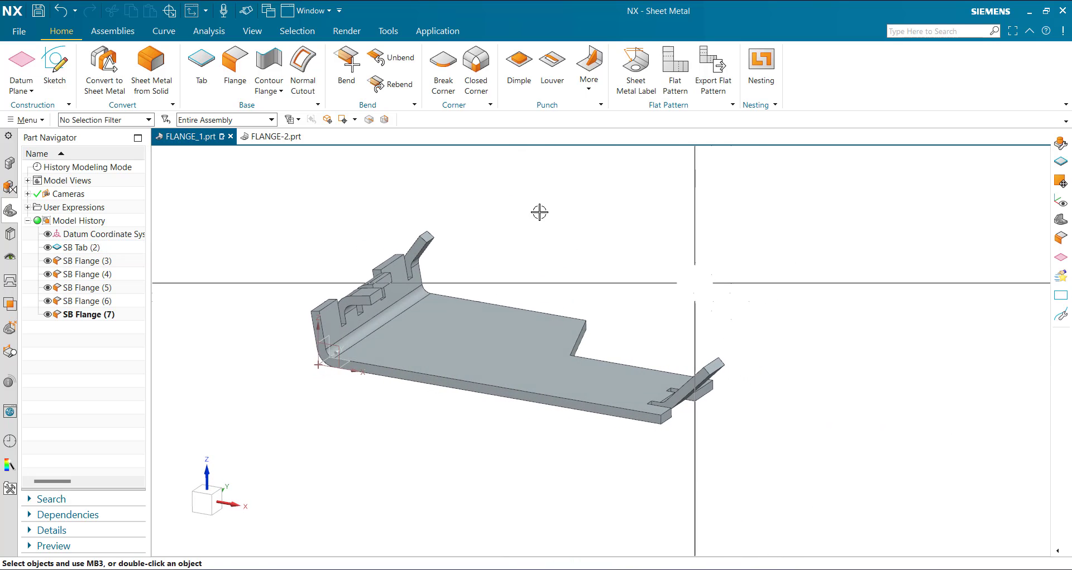
# In FLANGE-2.prt, reset the Flange dialog and select the plate's right edge
pyautogui.click(275, 136)
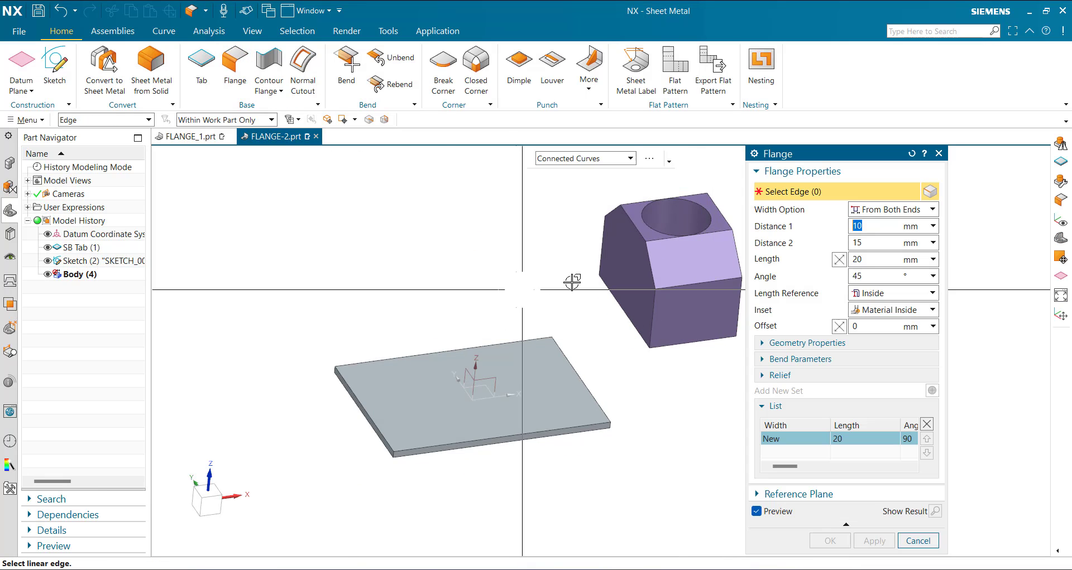
pyautogui.click(912, 154)
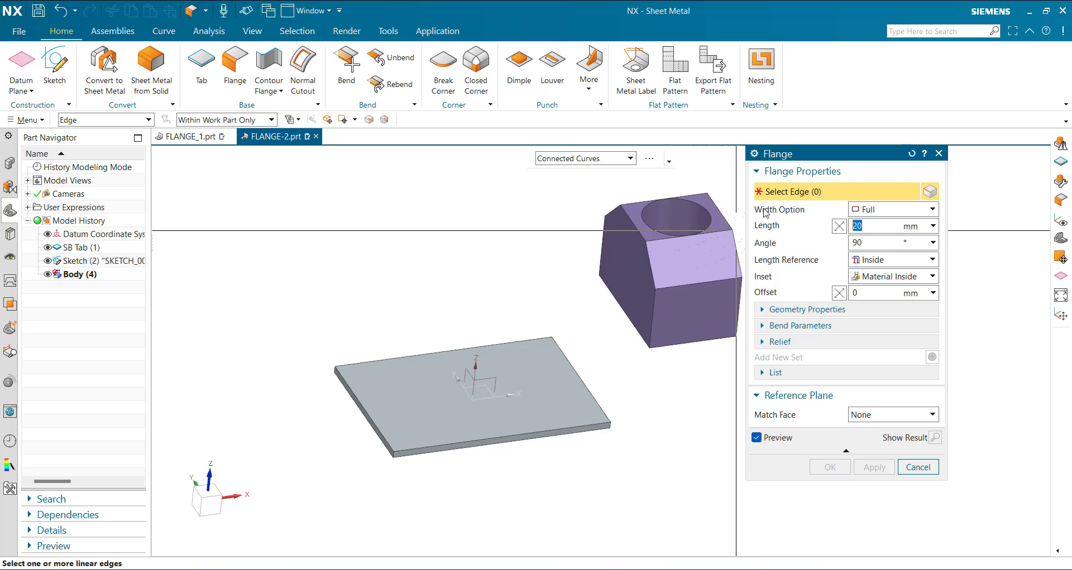
pyautogui.click(584, 380)
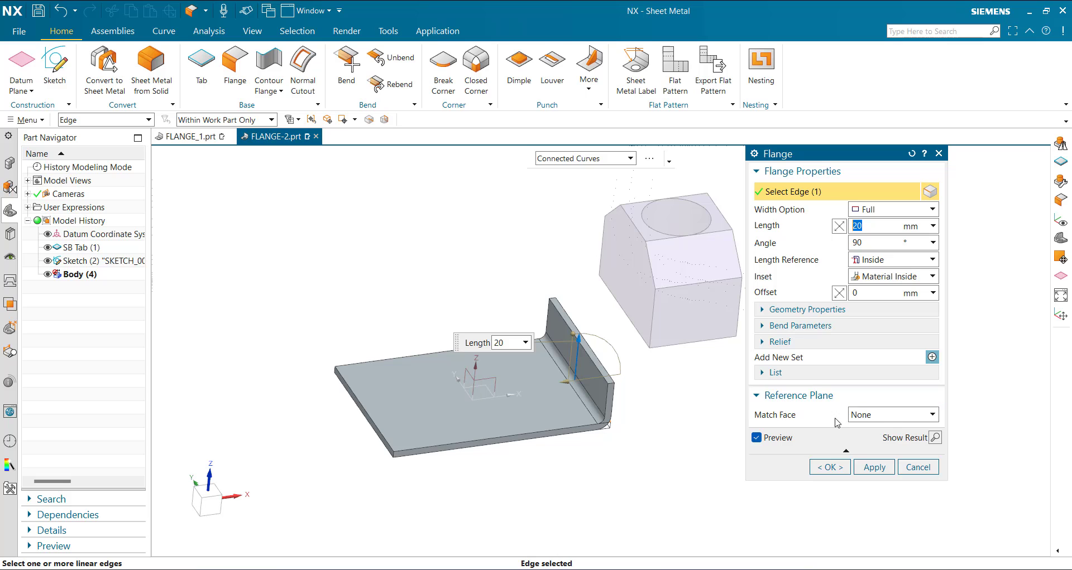
# Extend the flange Until Selected to the block's left face, then review it from an angled view
pyautogui.click(892, 416)
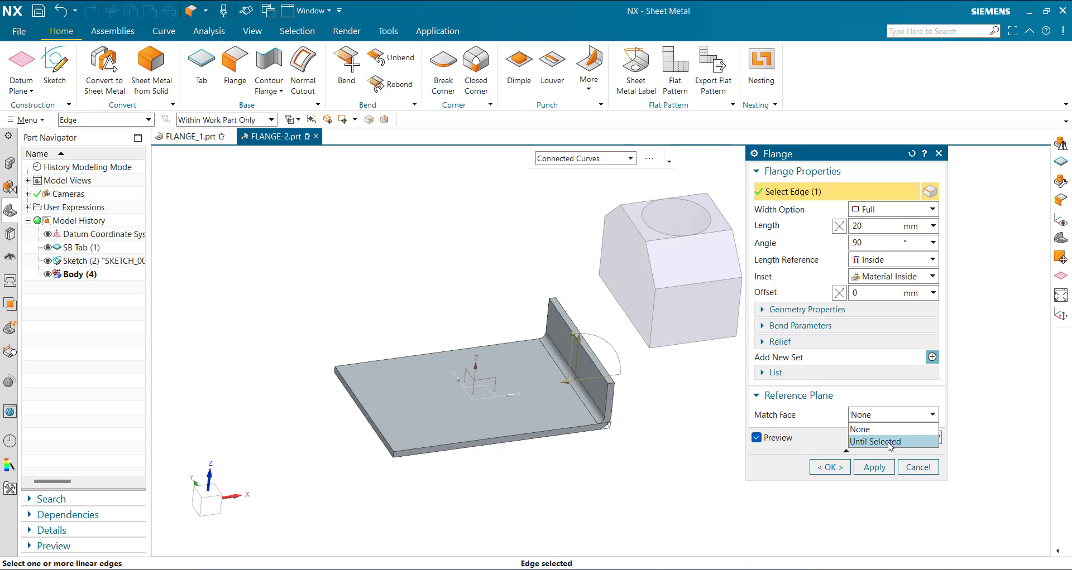
pyautogui.click(890, 442)
pyautogui.click(625, 279)
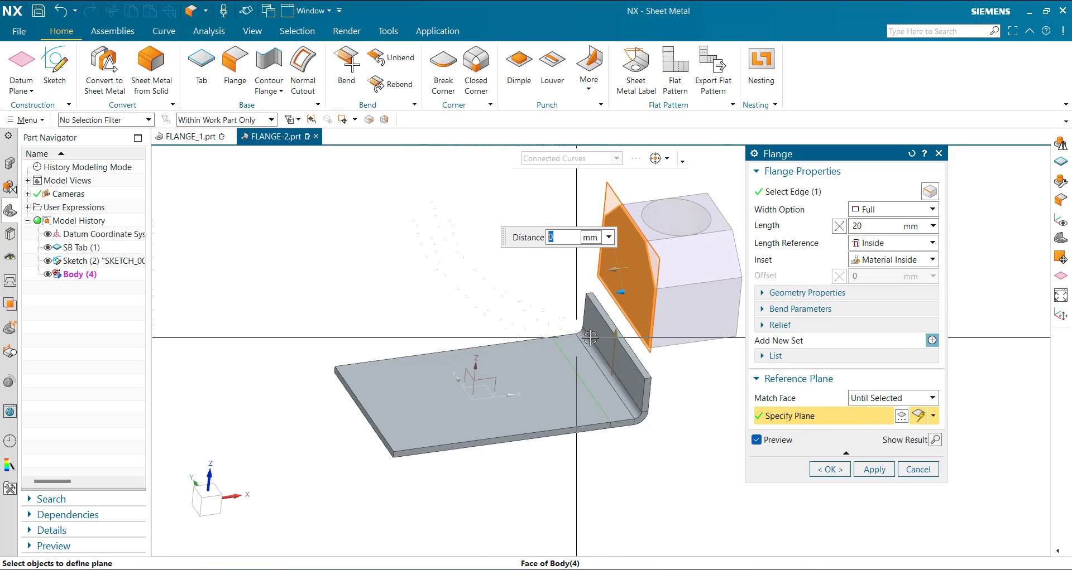
pyautogui.middleClick(642, 281)
pyautogui.hotkey('ctrl', 'alt', 'f')
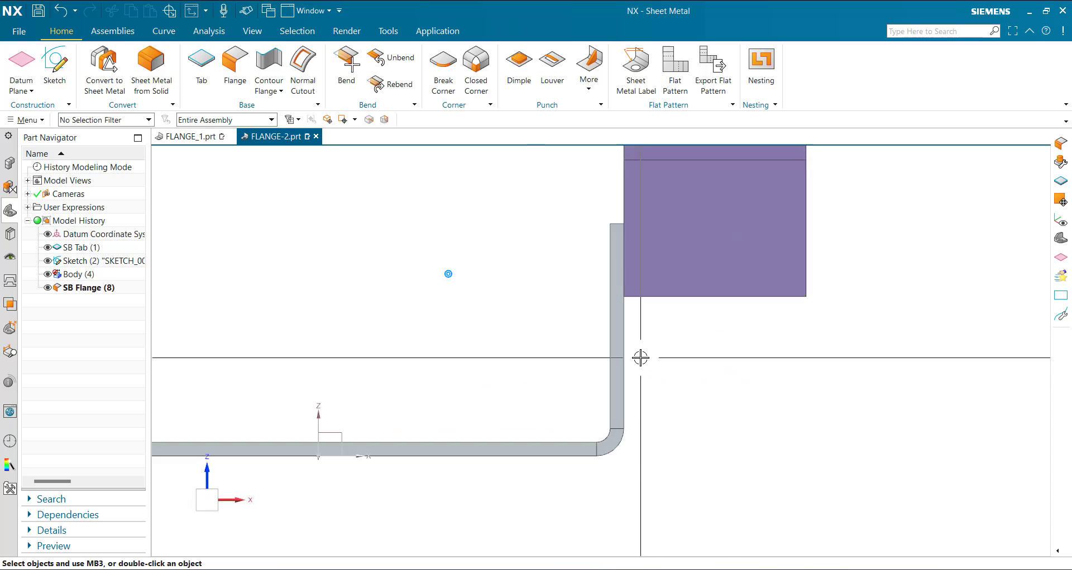
pyautogui.moveTo(708, 342); pyautogui.dragTo(730, 329, button='middle')
pyautogui.scroll(-3, 729, 329)
pyautogui.scroll(5, 732, 302)
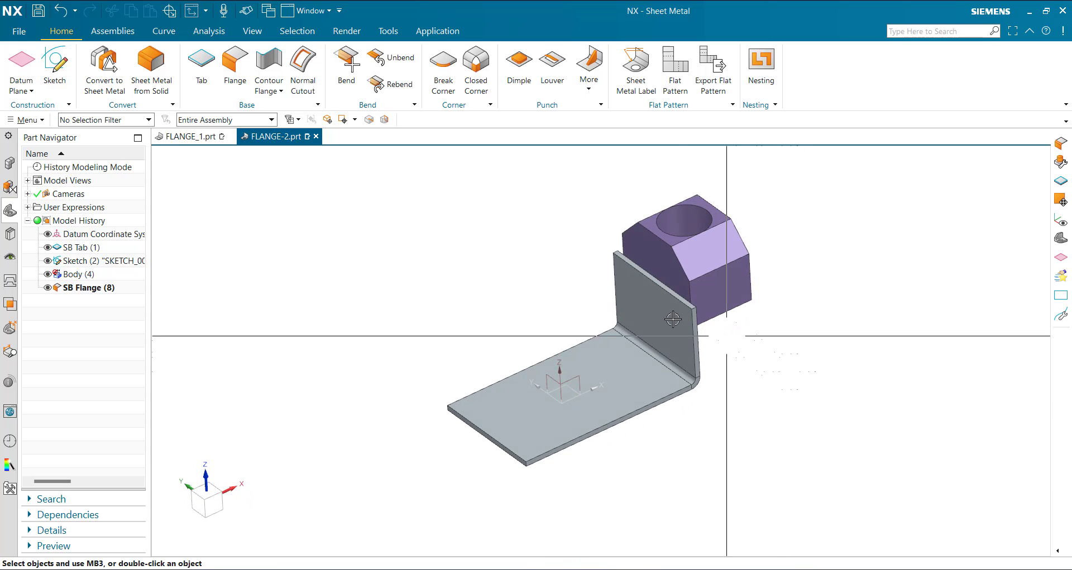
pyautogui.scroll(3, 698, 328)
pyautogui.scroll(-4, 668, 326)
pyautogui.scroll(4, 668, 371)
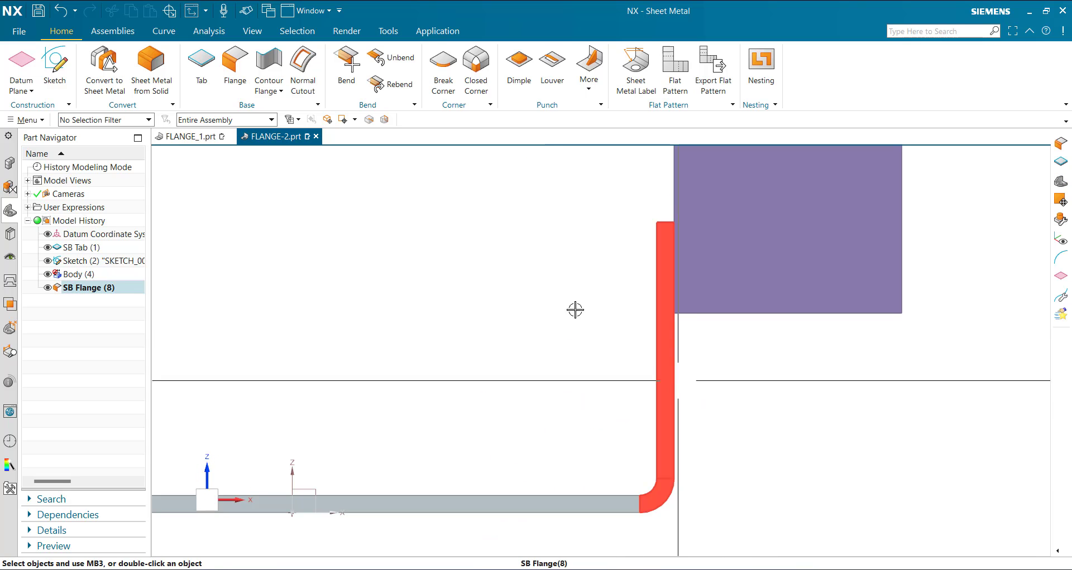